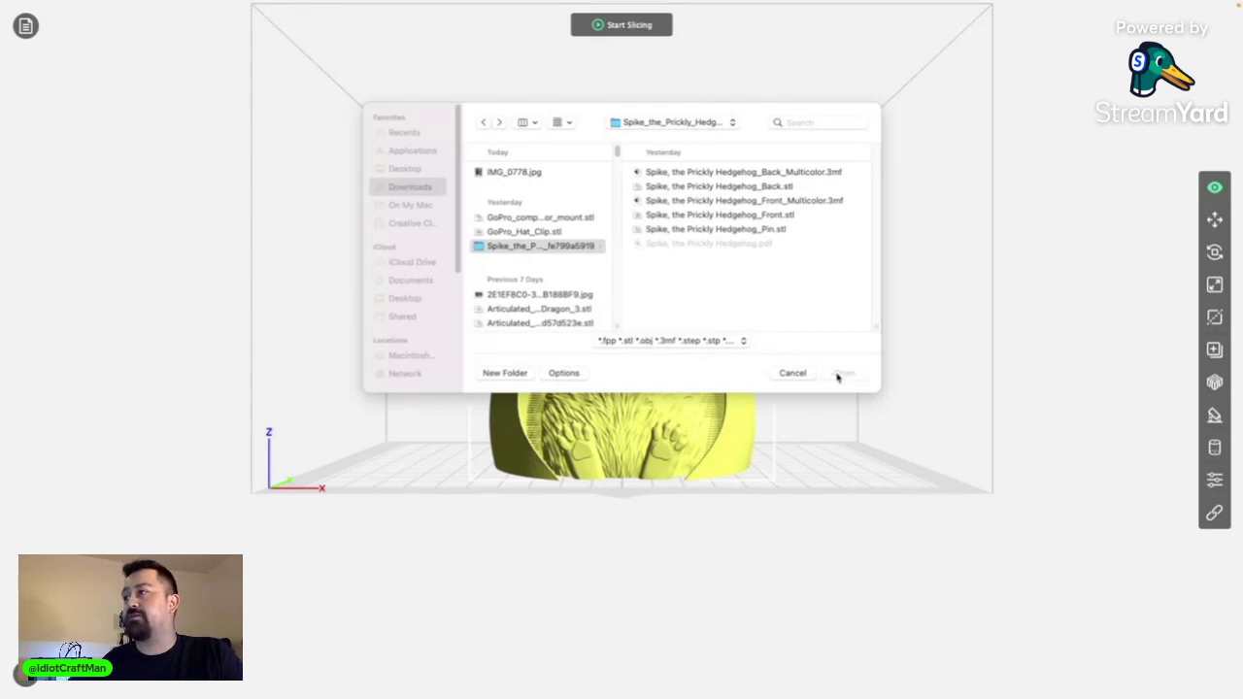
Step: Dismiss the Open dialog without loading a file and orbit around the hedgehog model
click(803, 373)
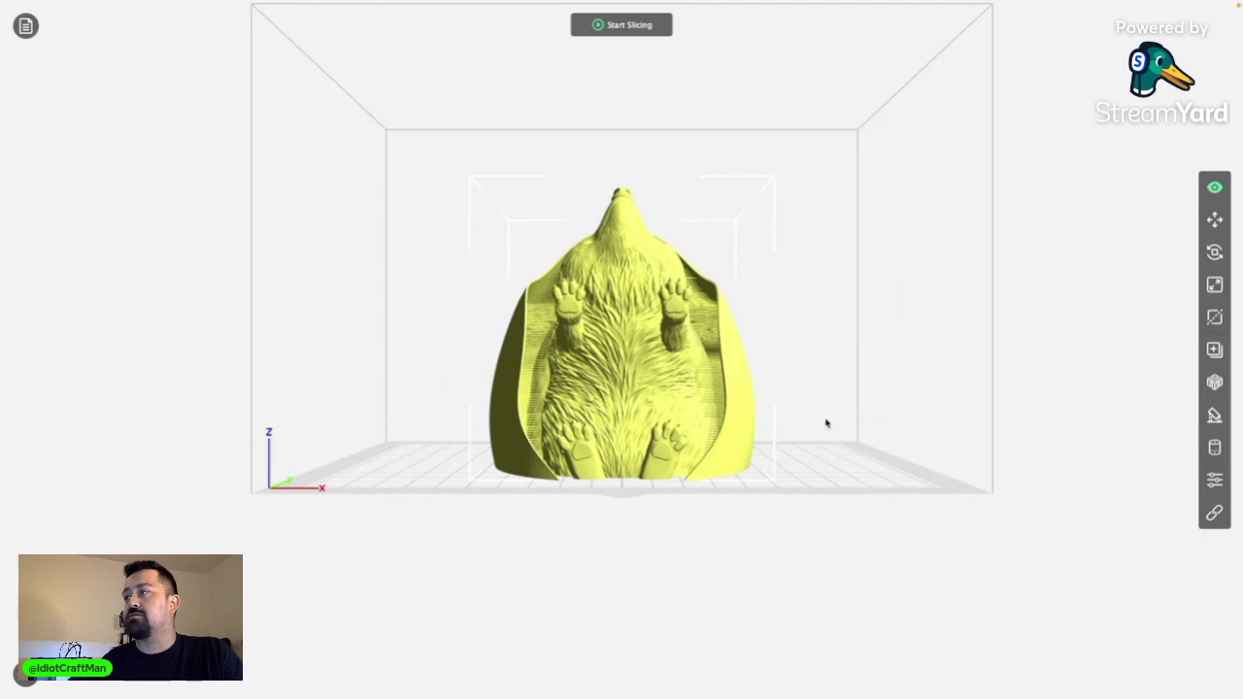
drag(827, 424, 766, 398)
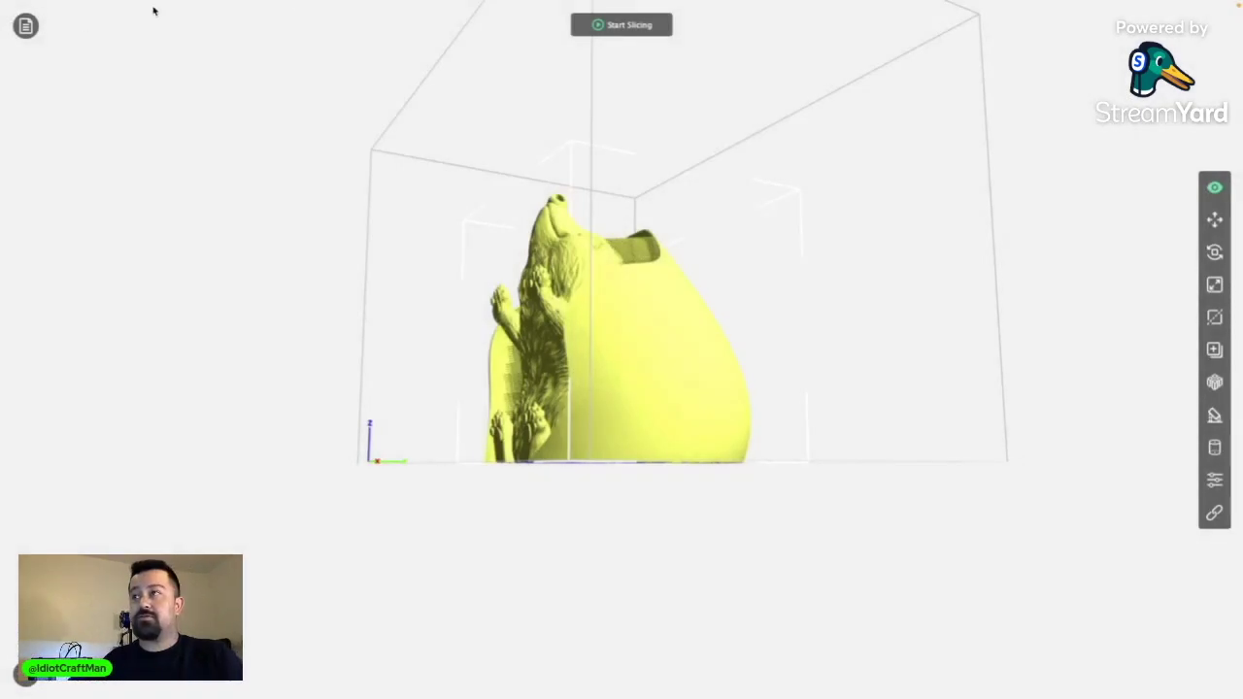
drag(379, 344, 700, 407)
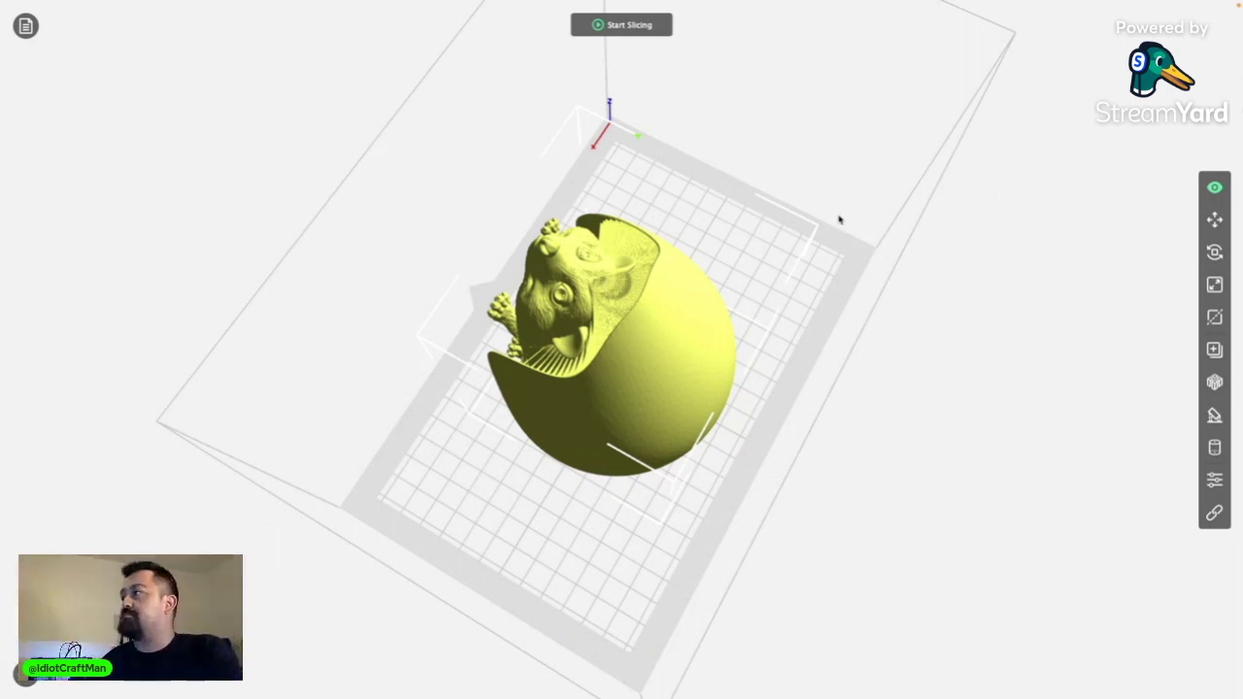
click(1215, 187)
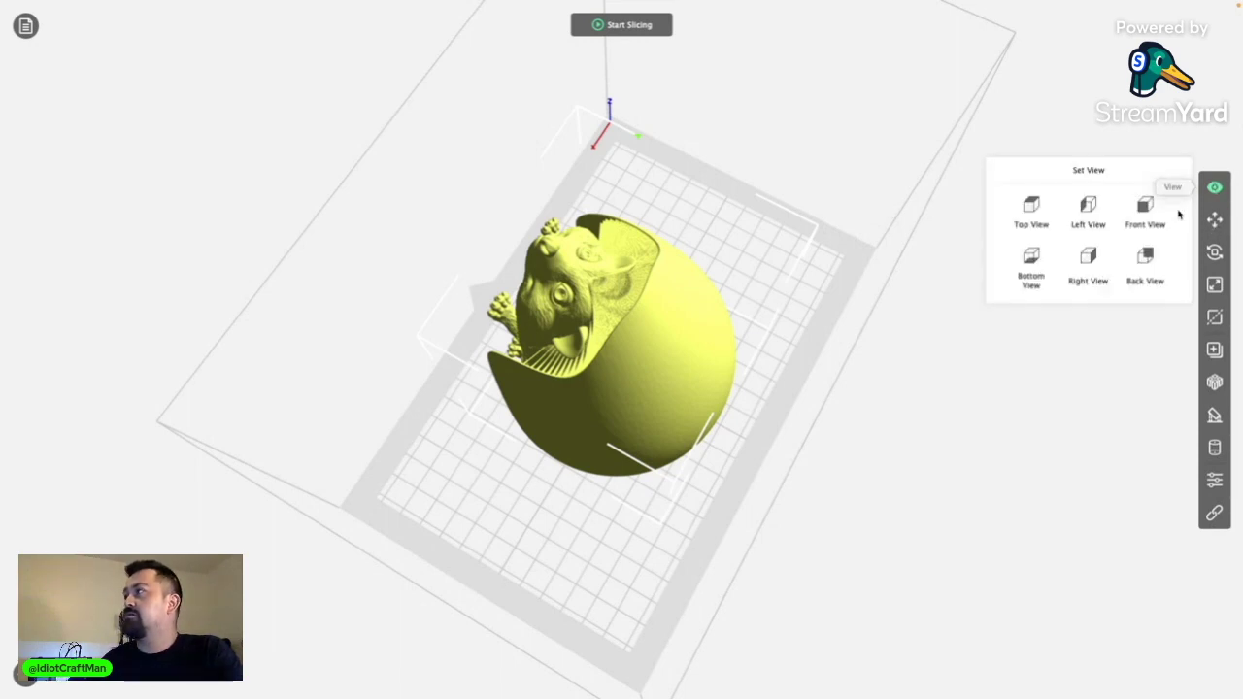
Step: Switch to Front View and delete the hedgehog model from the build plate
click(1145, 206)
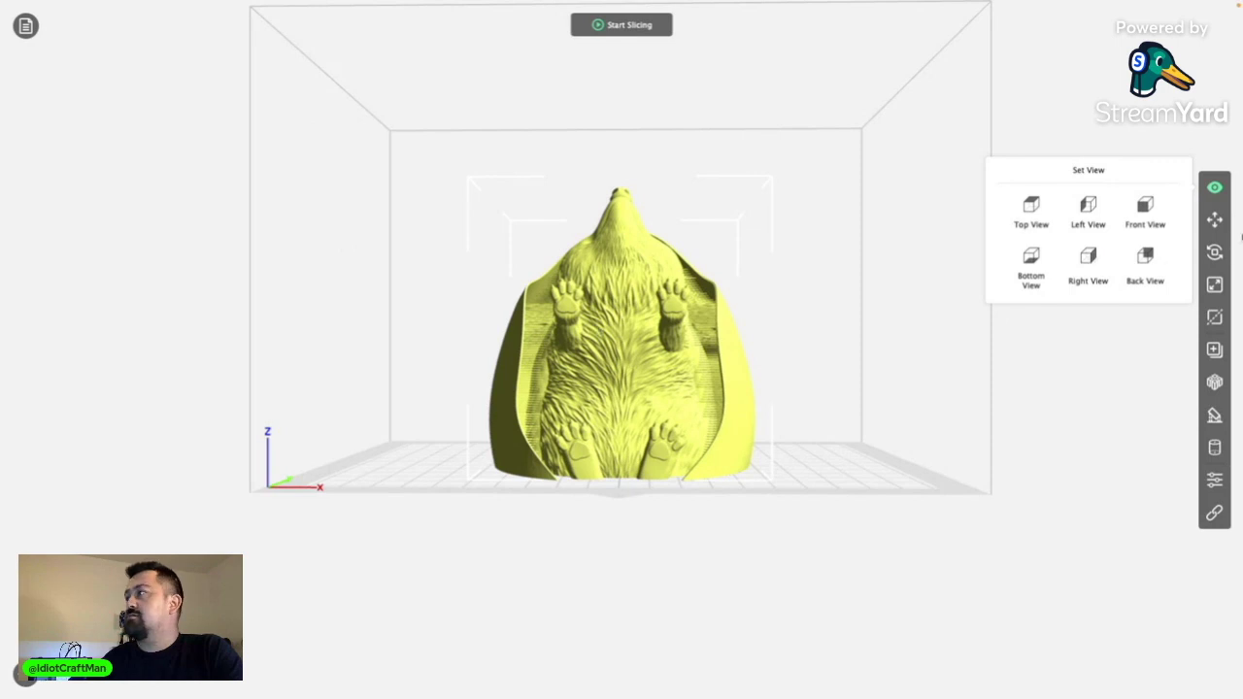
click(1214, 220)
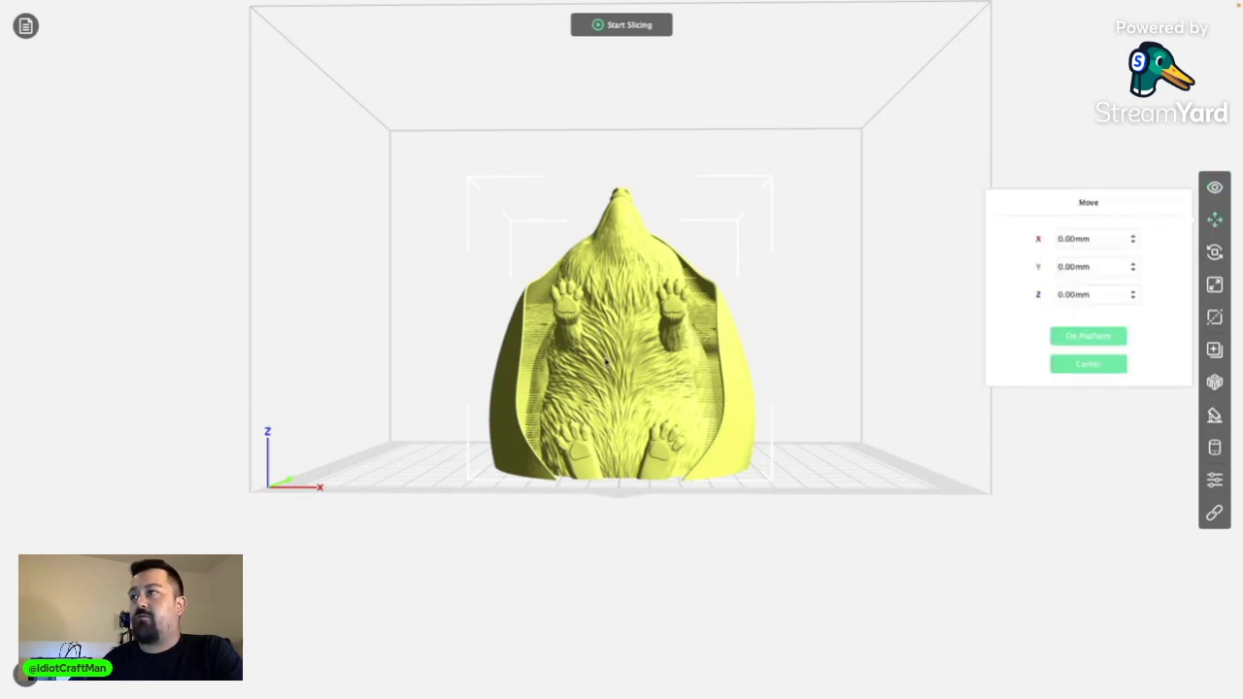
right_click(607, 361)
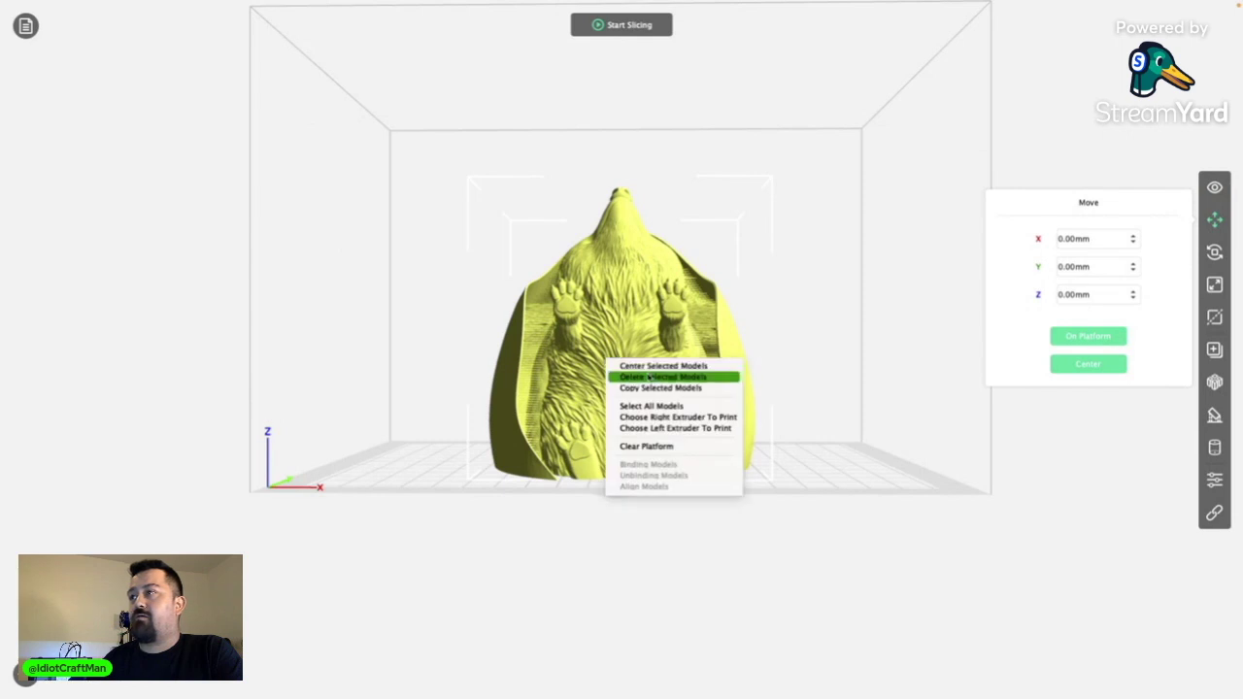
click(650, 377)
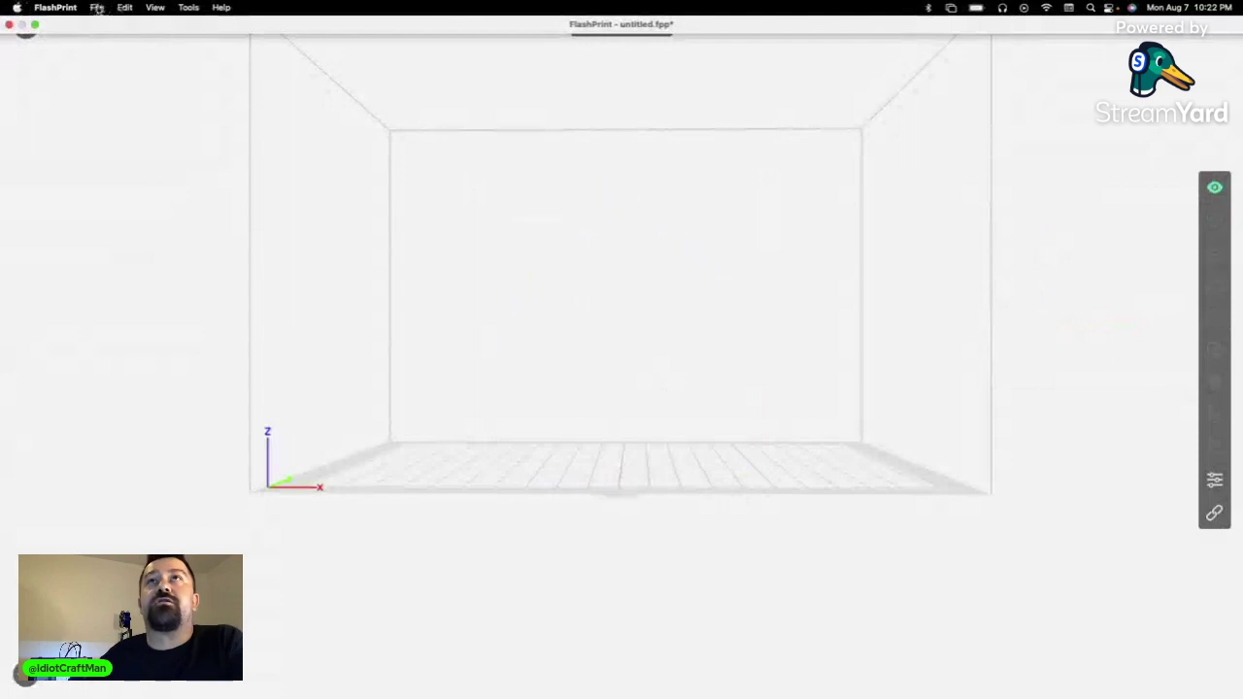
Step: Load PlaKit_TheFlash_HIGH.stl from Downloads by searching for 'flash'
click(97, 8)
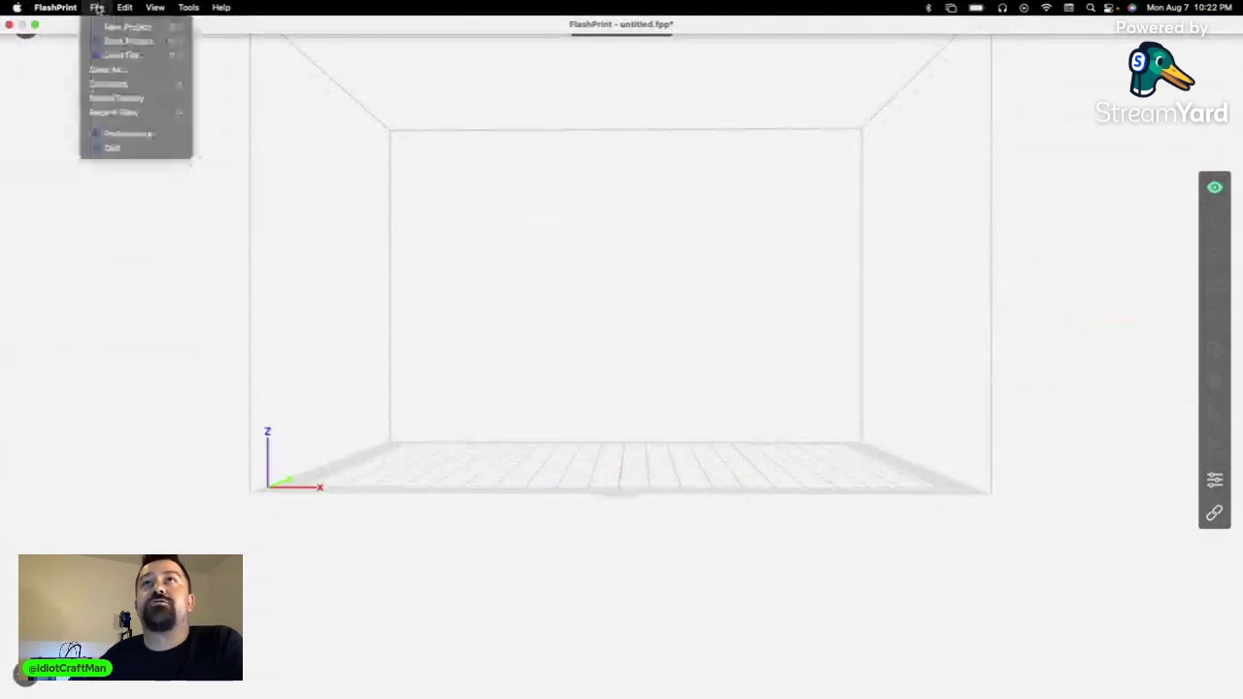
click(135, 56)
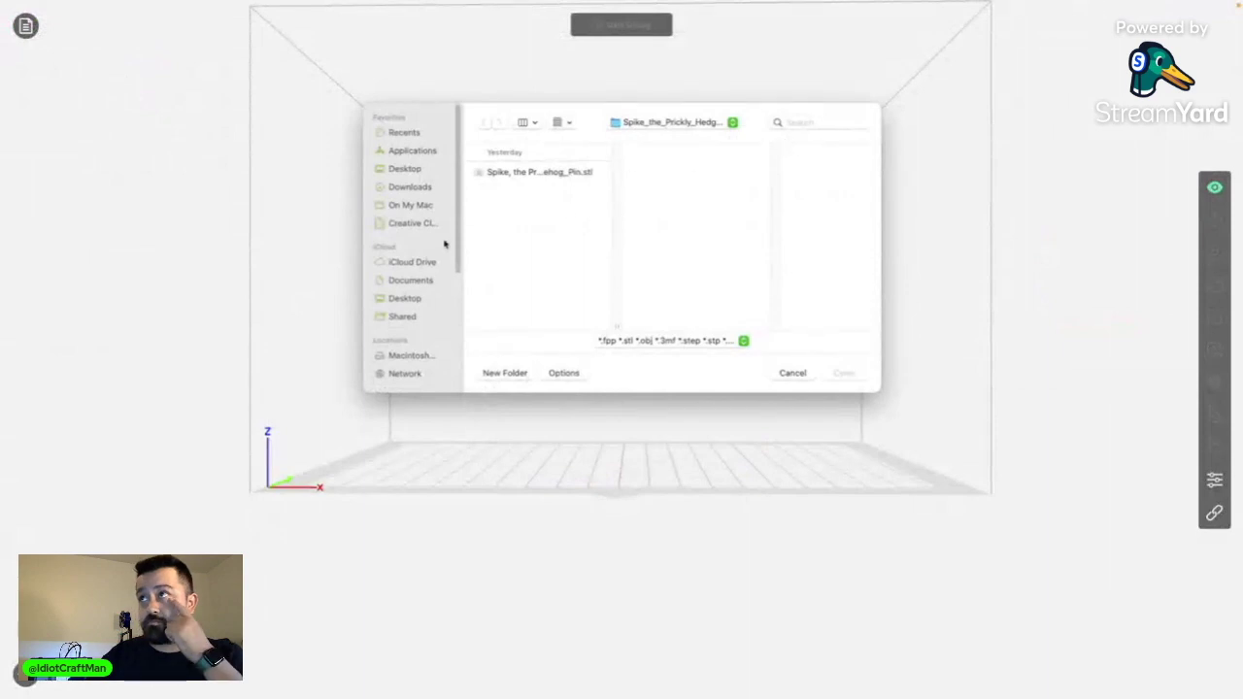
click(788, 122)
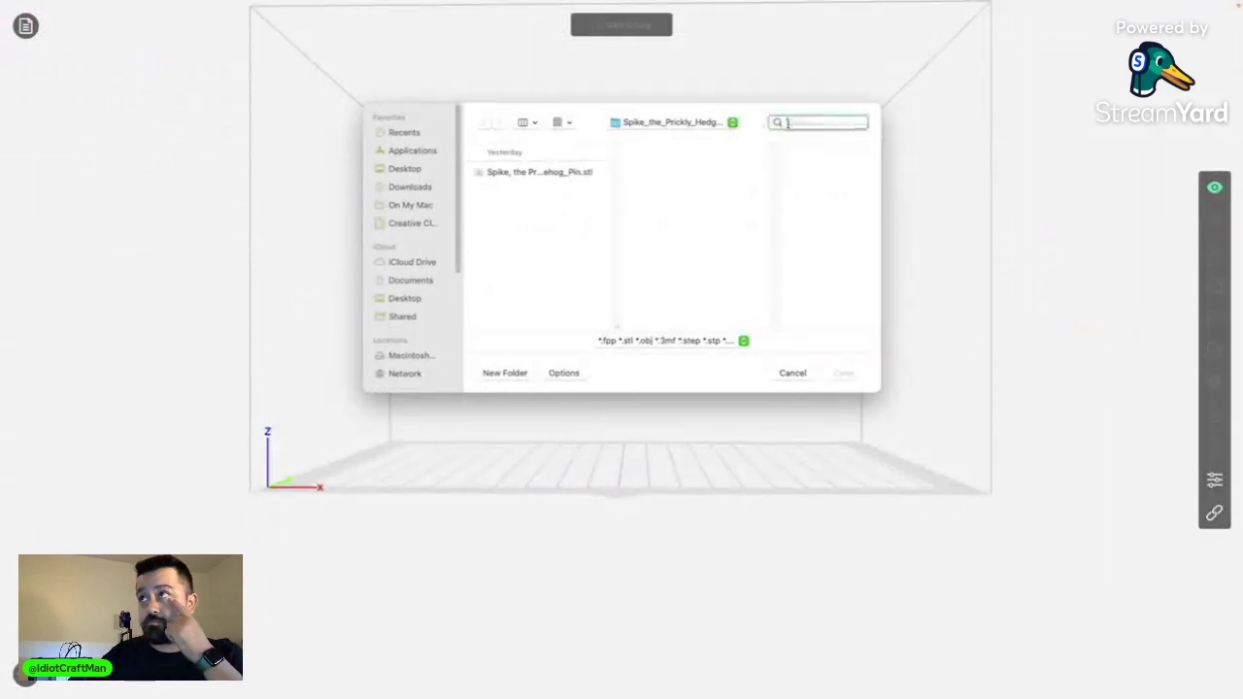
text(flash)
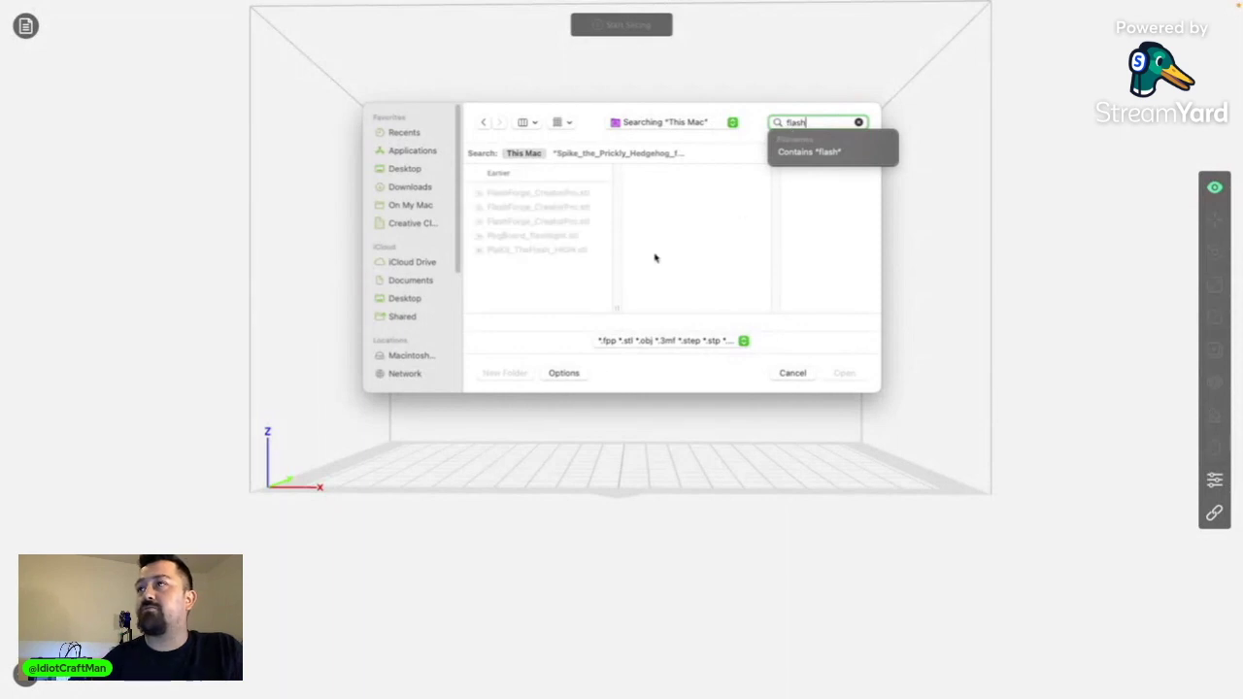
click(535, 249)
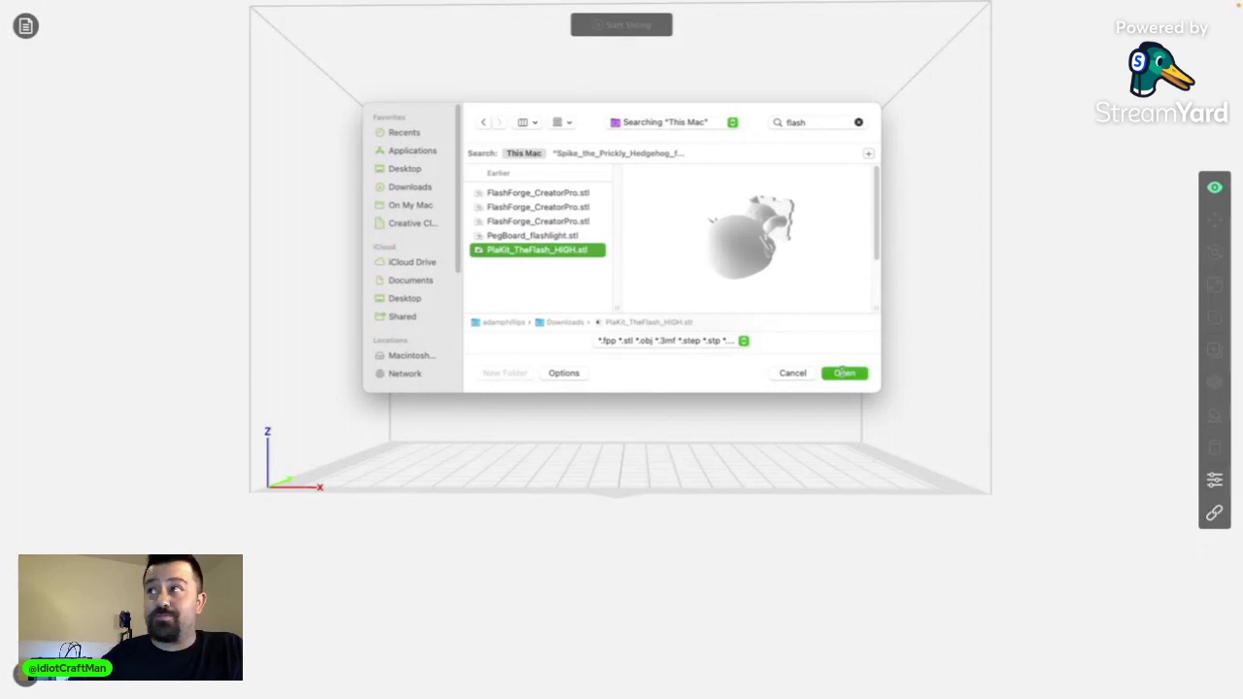
click(843, 372)
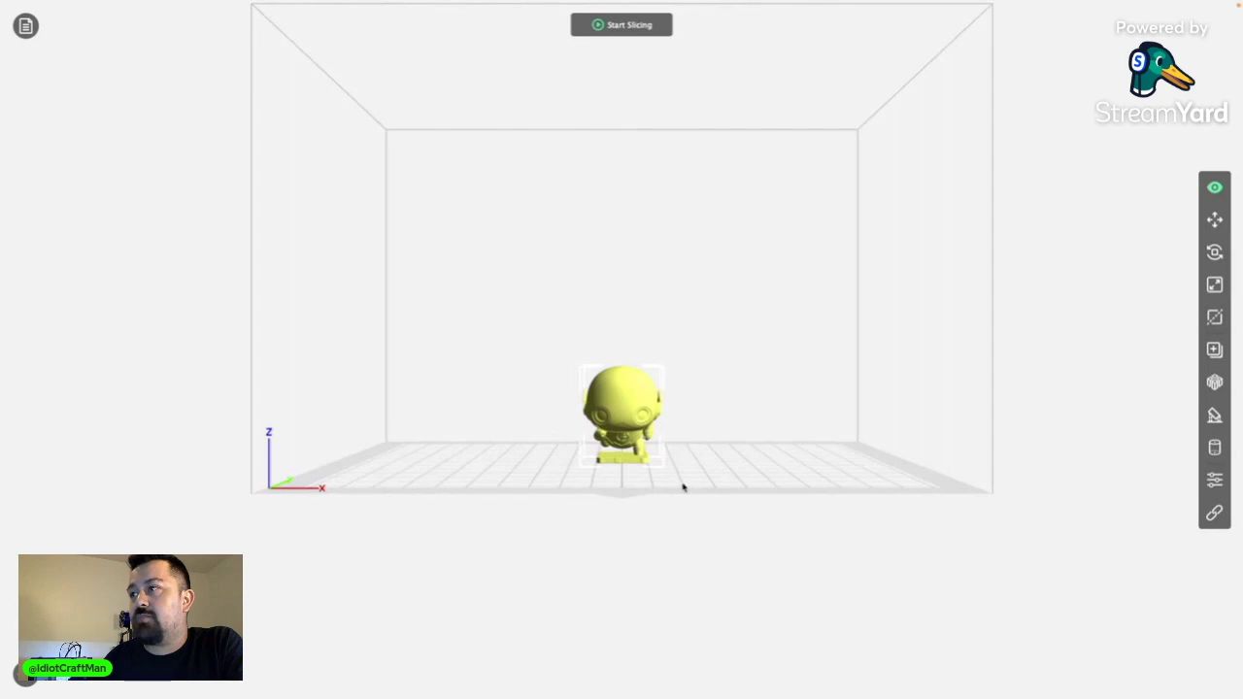
Step: Orbit around the loaded Flash figurine from below and above, then return to Front View
drag(682, 487, 764, 471)
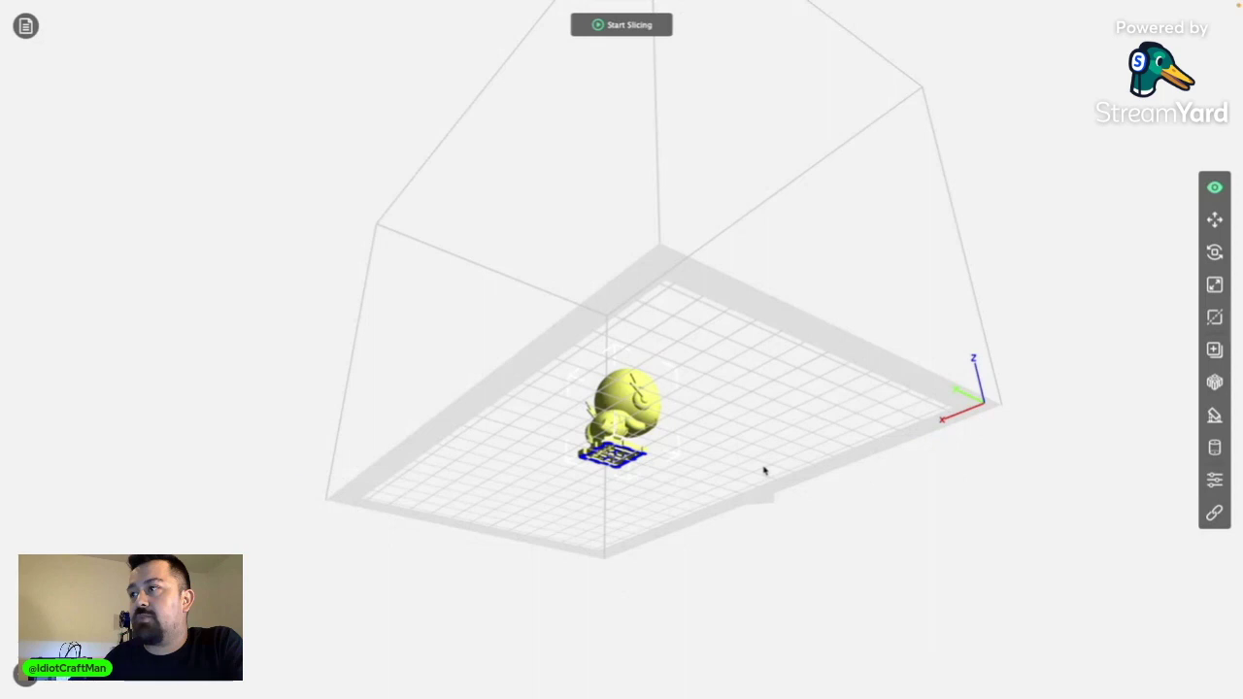
drag(764, 471, 1220, 10)
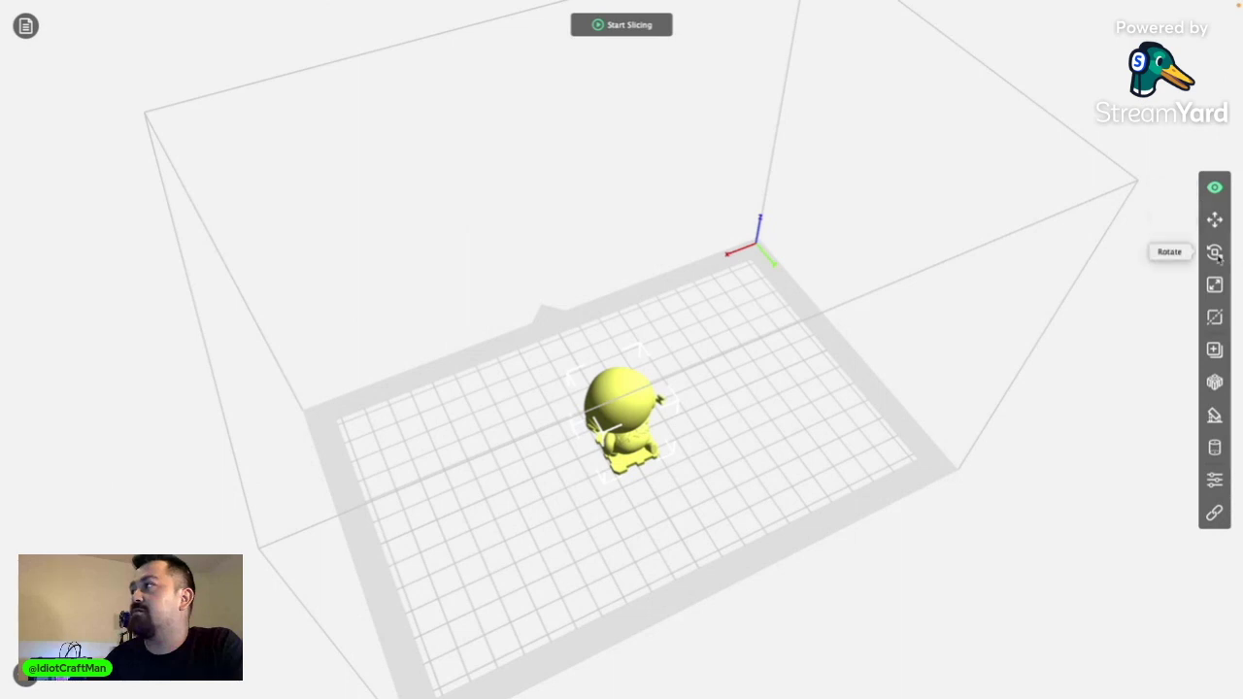
click(1216, 187)
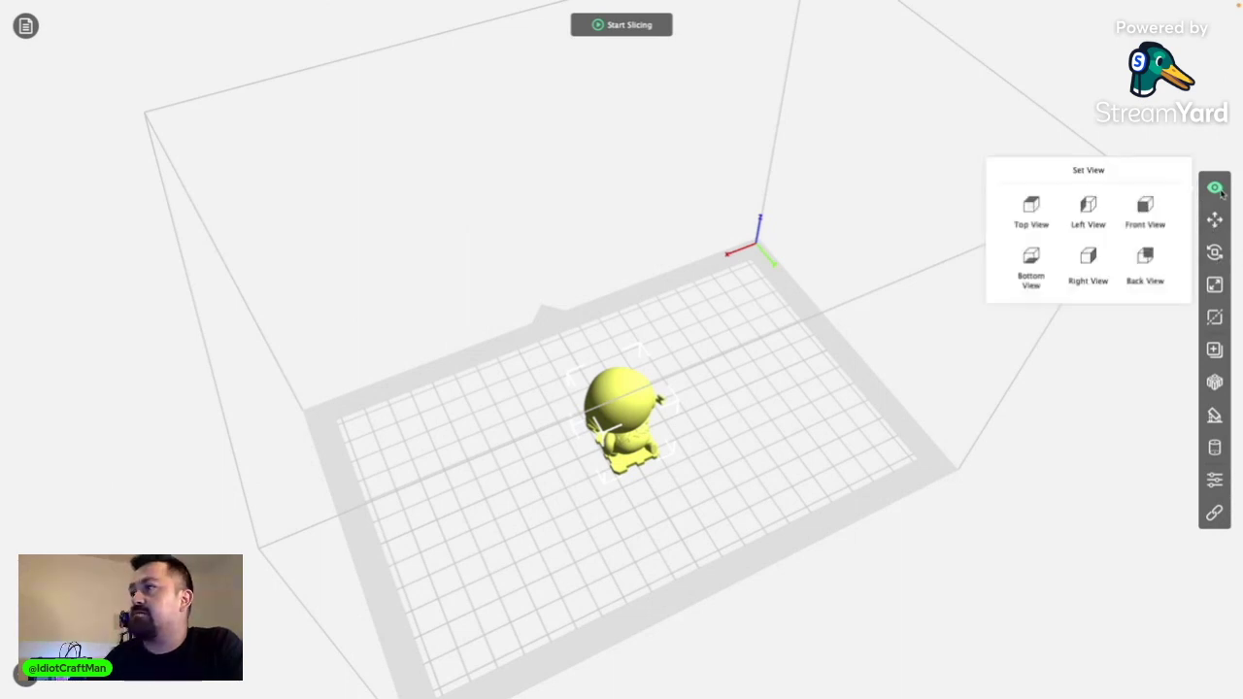
click(1143, 216)
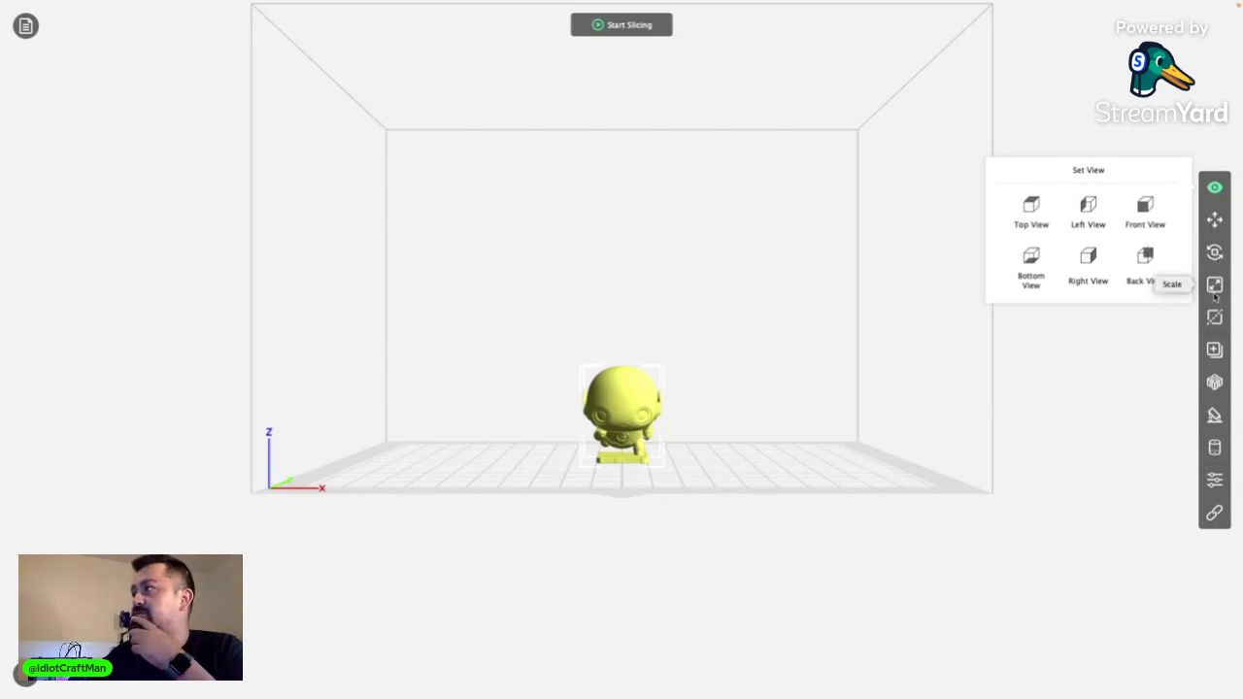
Step: Enter 200 in the X percentage with Uniform Scaling on, giving 62.71 × 61.48 × 75.42 mm
click(1215, 284)
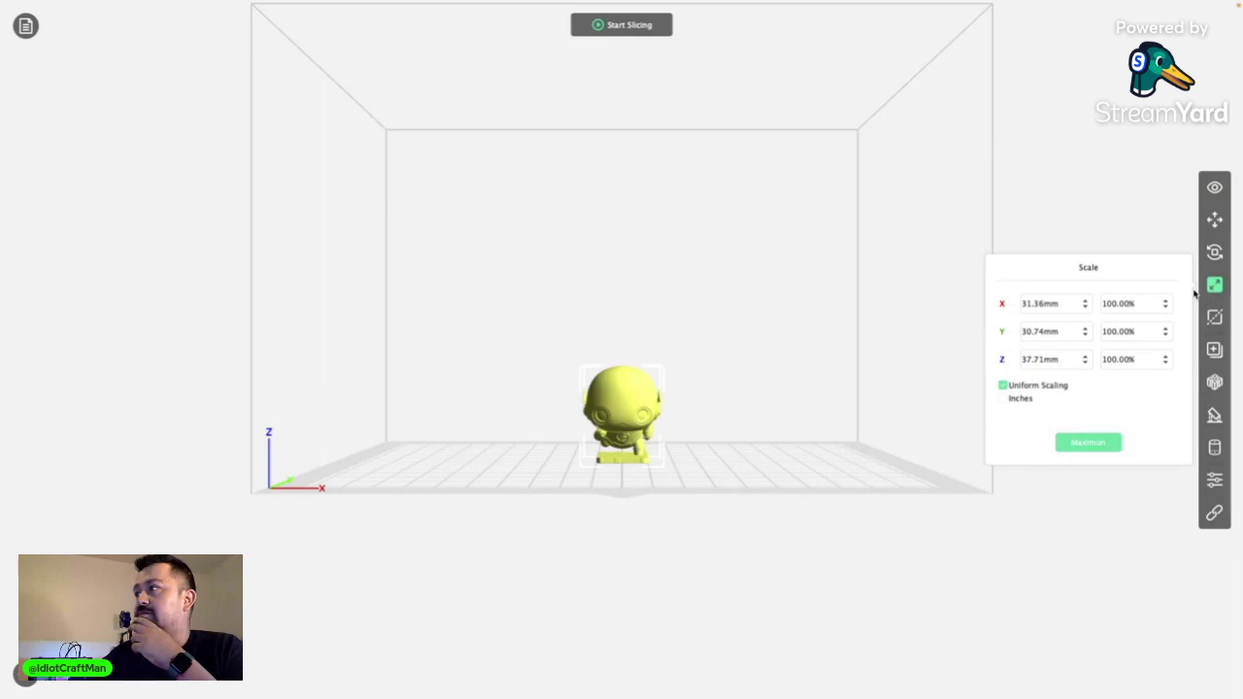
click(1021, 330)
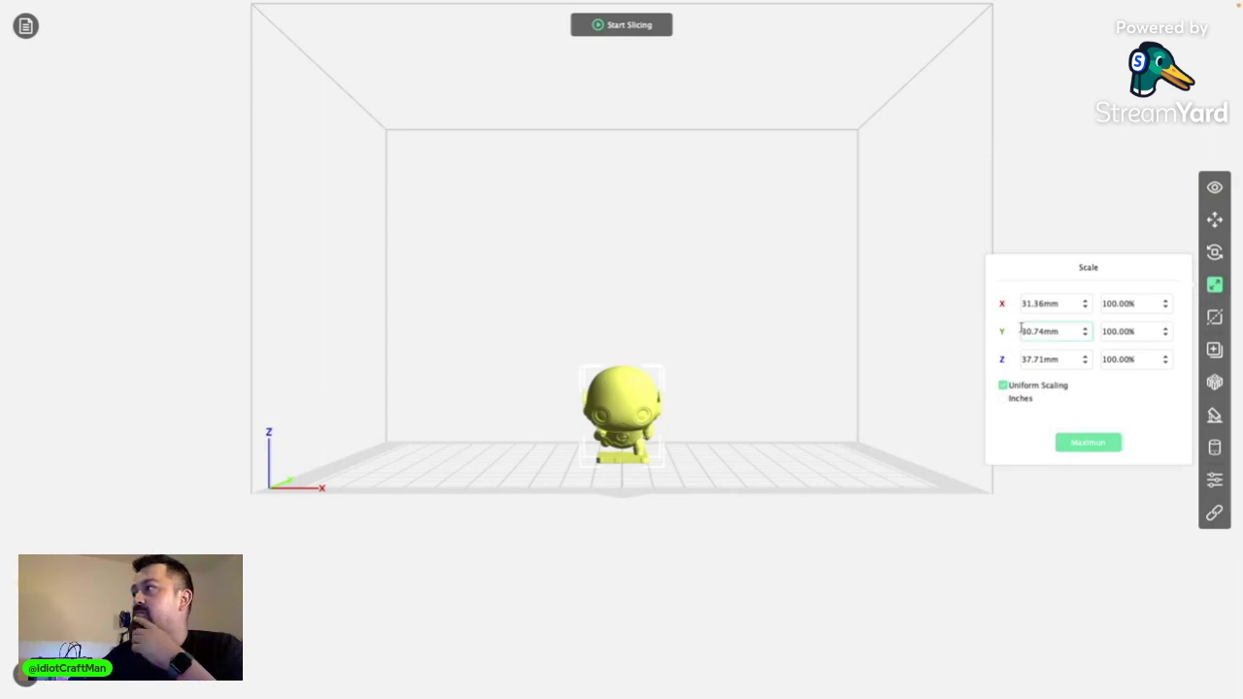
click(1135, 327)
click(1075, 303)
click(1141, 308)
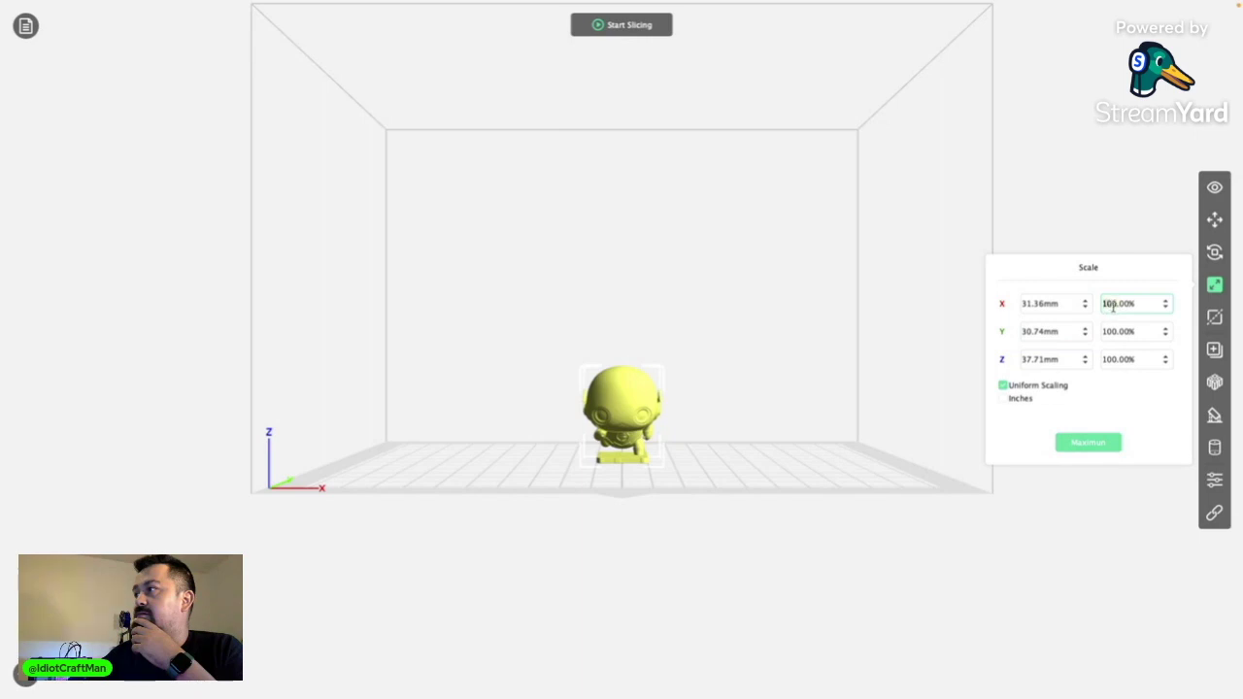
double_click(1110, 305)
text(200)
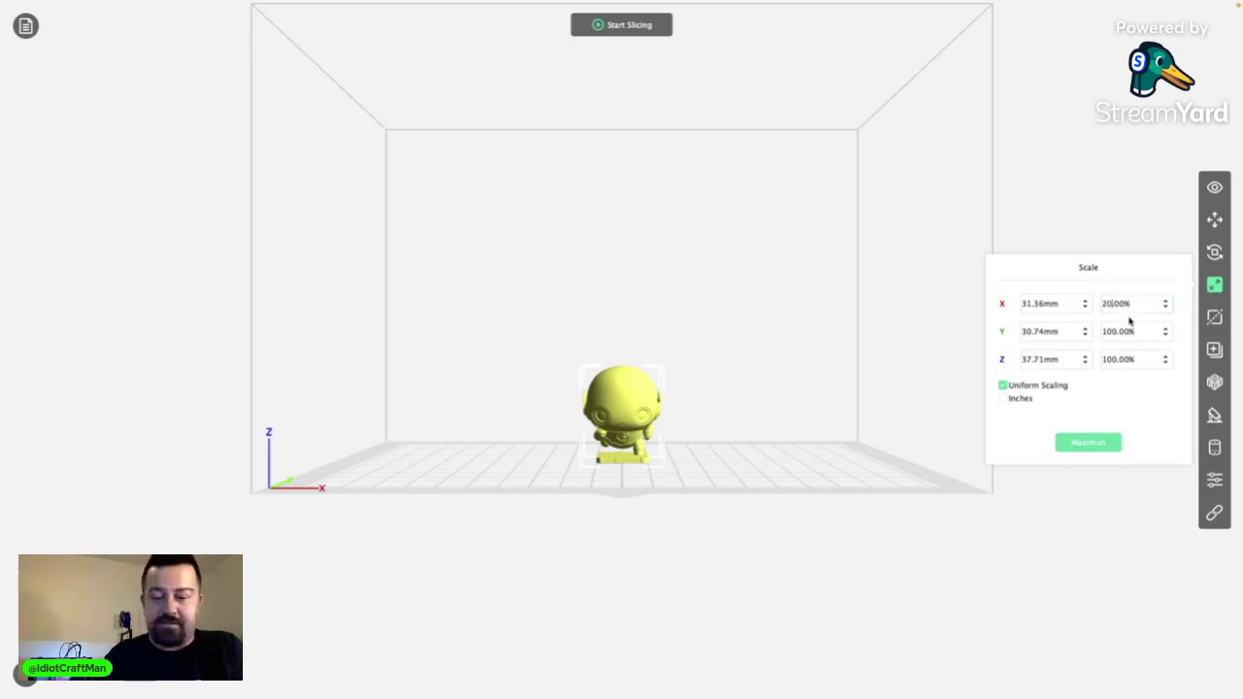
key(Return)
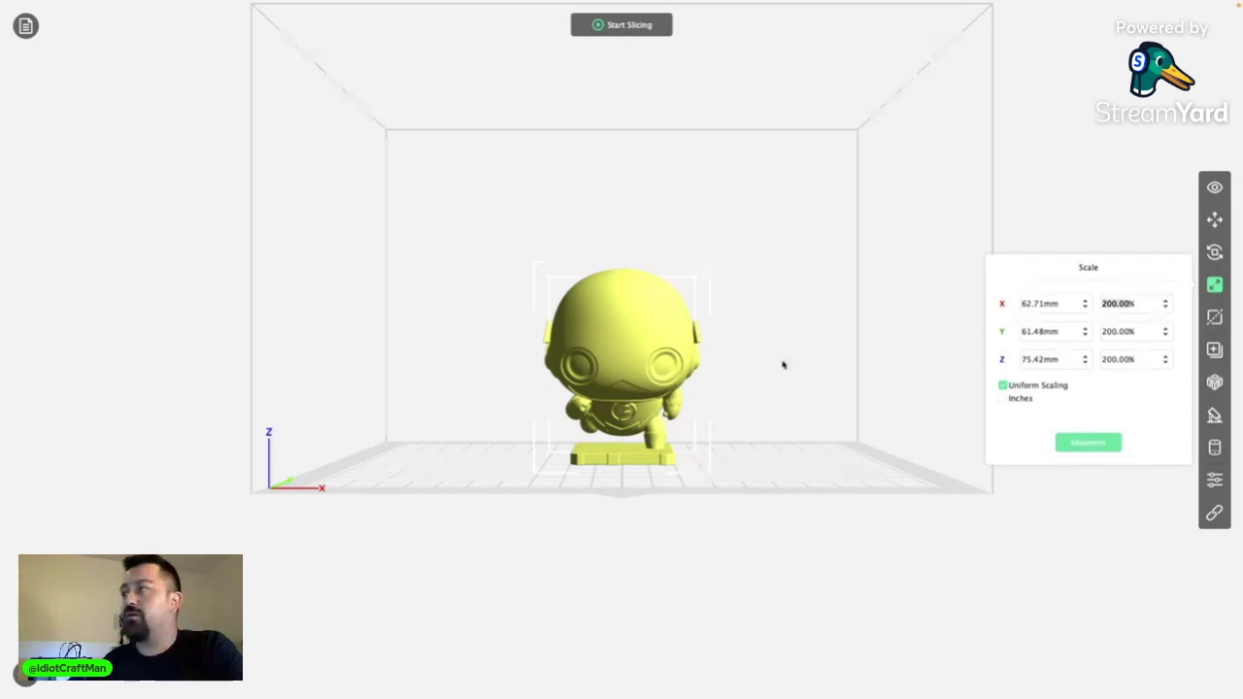
Step: Generate treelike Auto Supports under the figurine's head and arms and keep them
click(1214, 383)
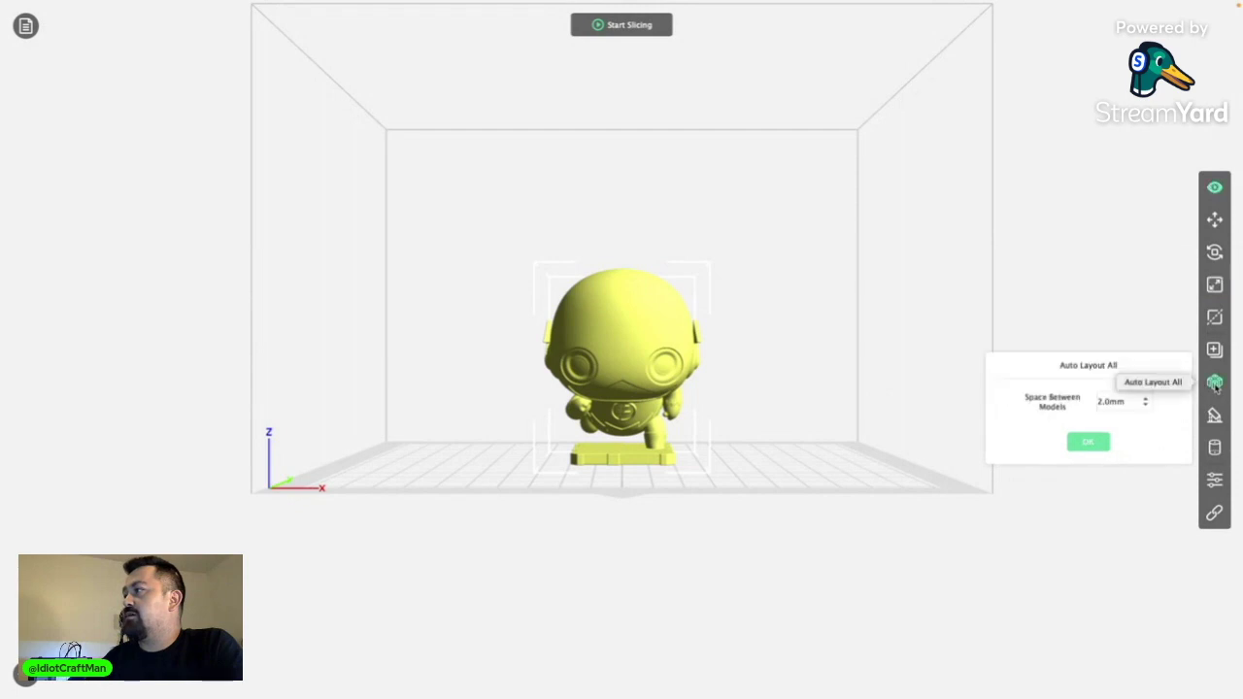
click(1215, 415)
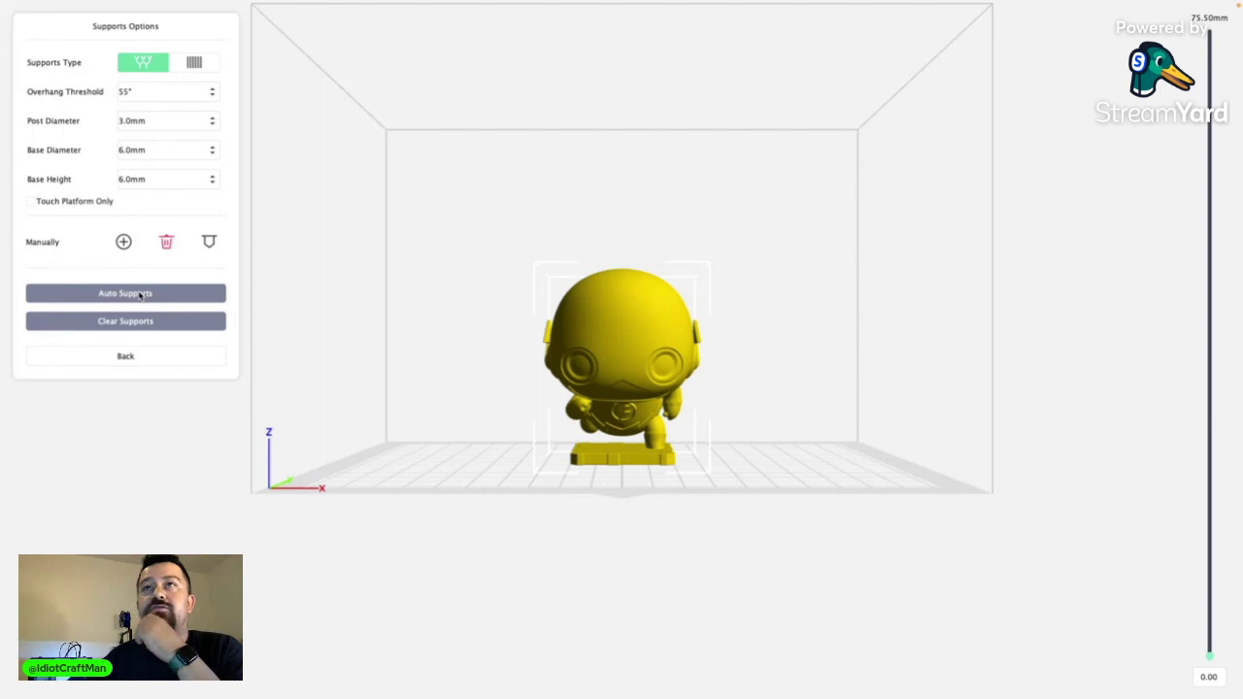
click(141, 295)
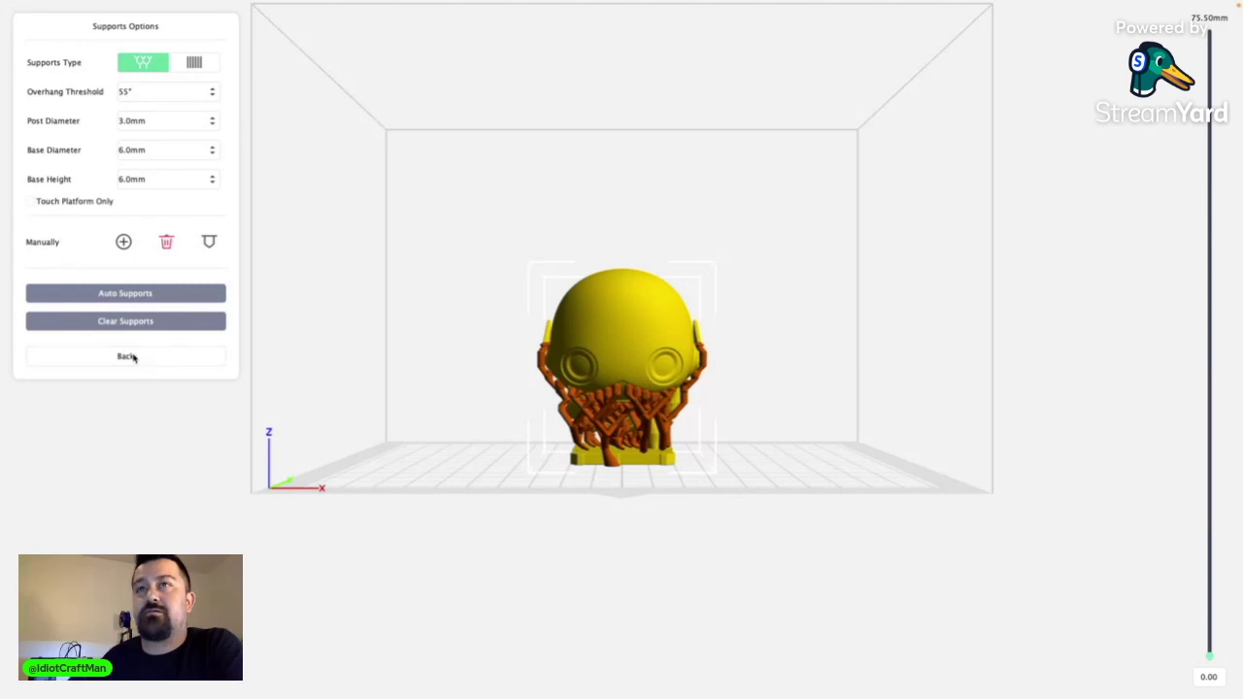
click(132, 357)
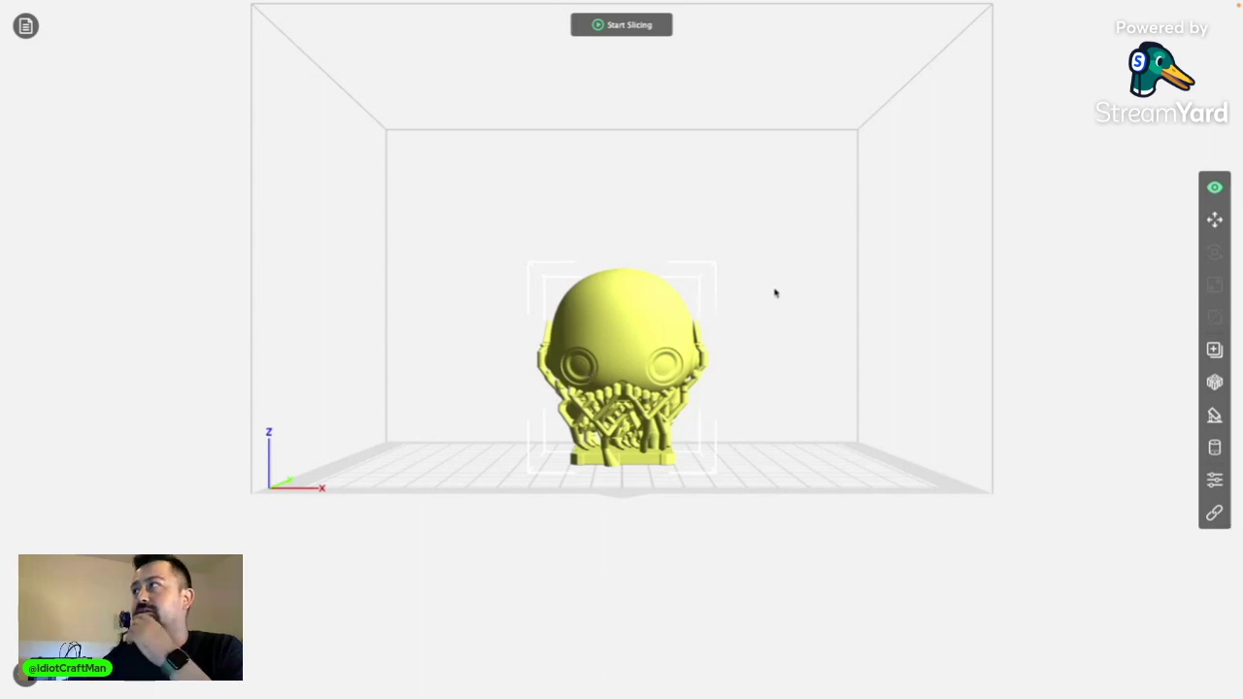
mouse_move(575, 3)
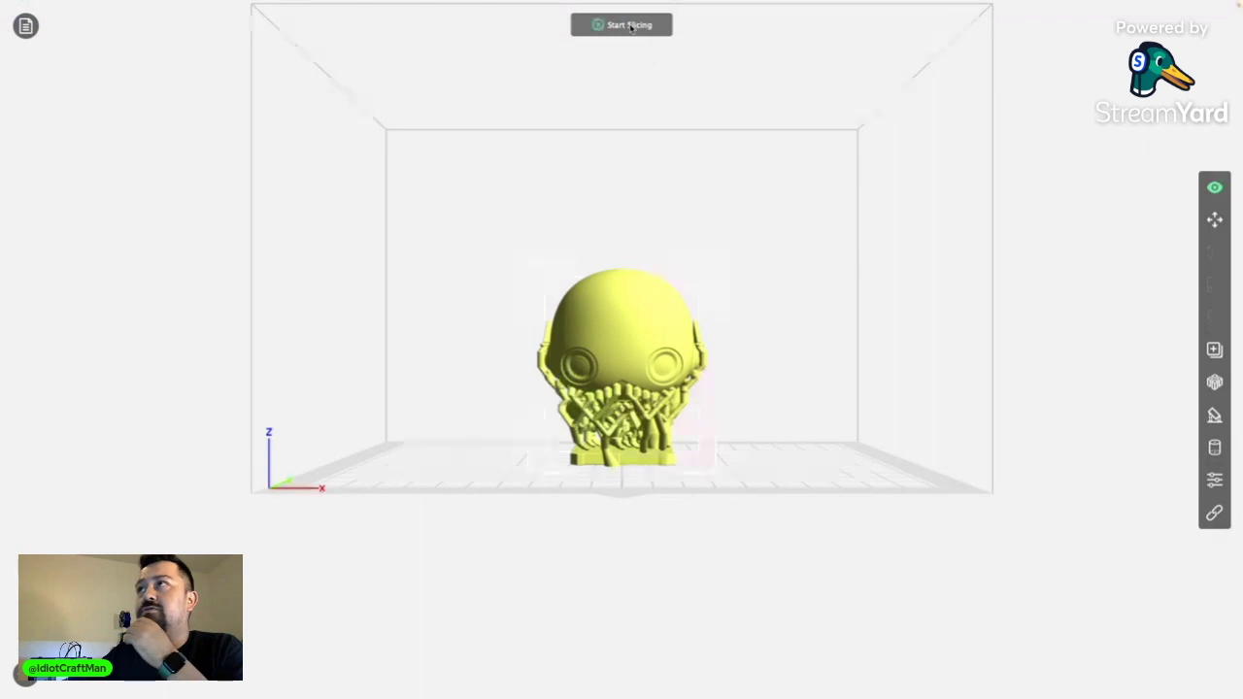
click(631, 25)
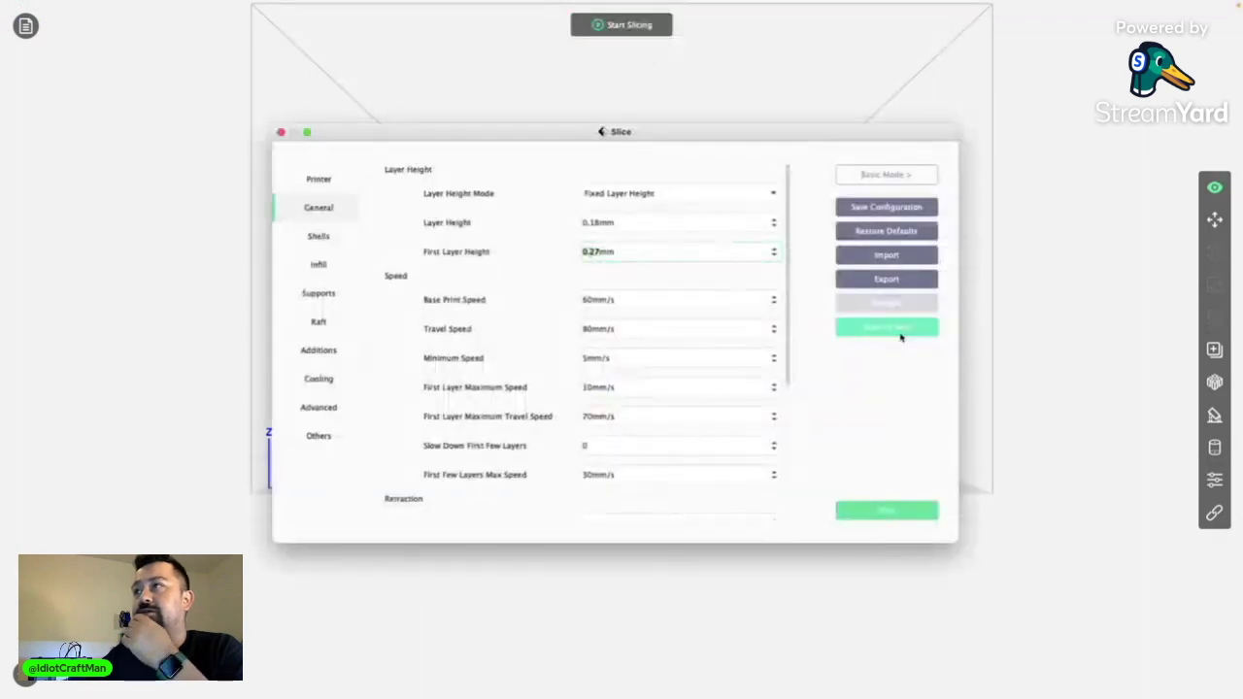
Step: Assign the figurine to the left extruder so its head and body turn green
click(281, 132)
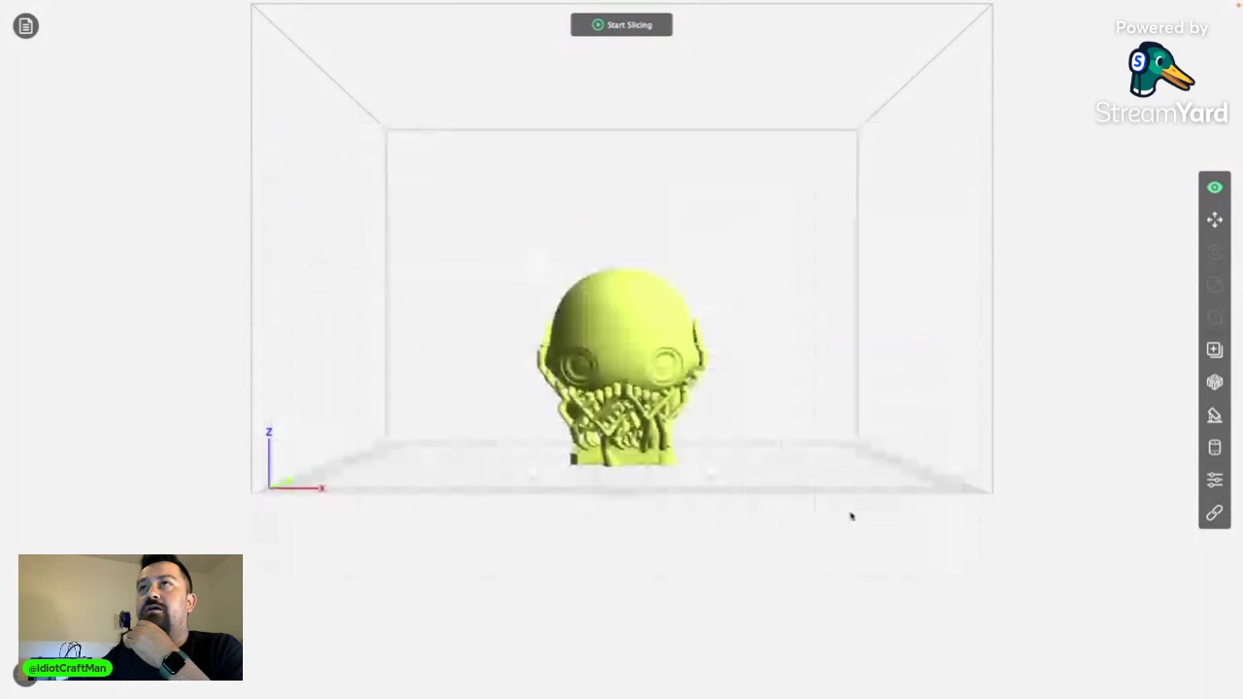
right_click(604, 359)
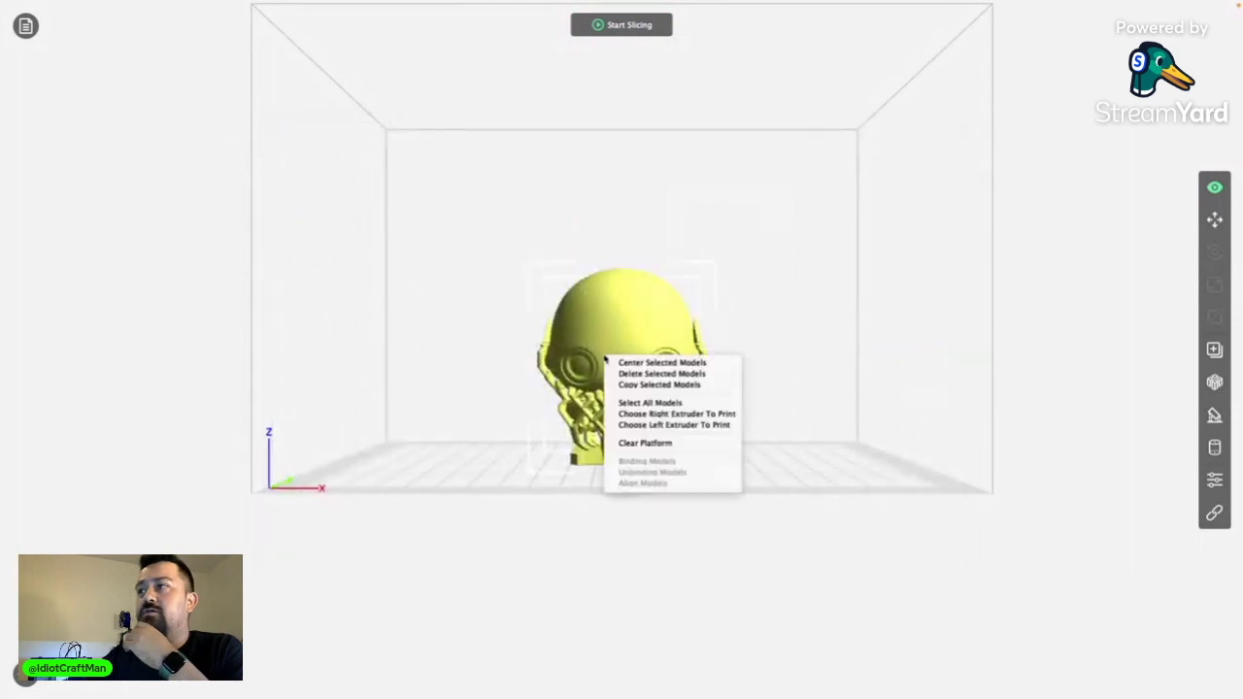
click(680, 426)
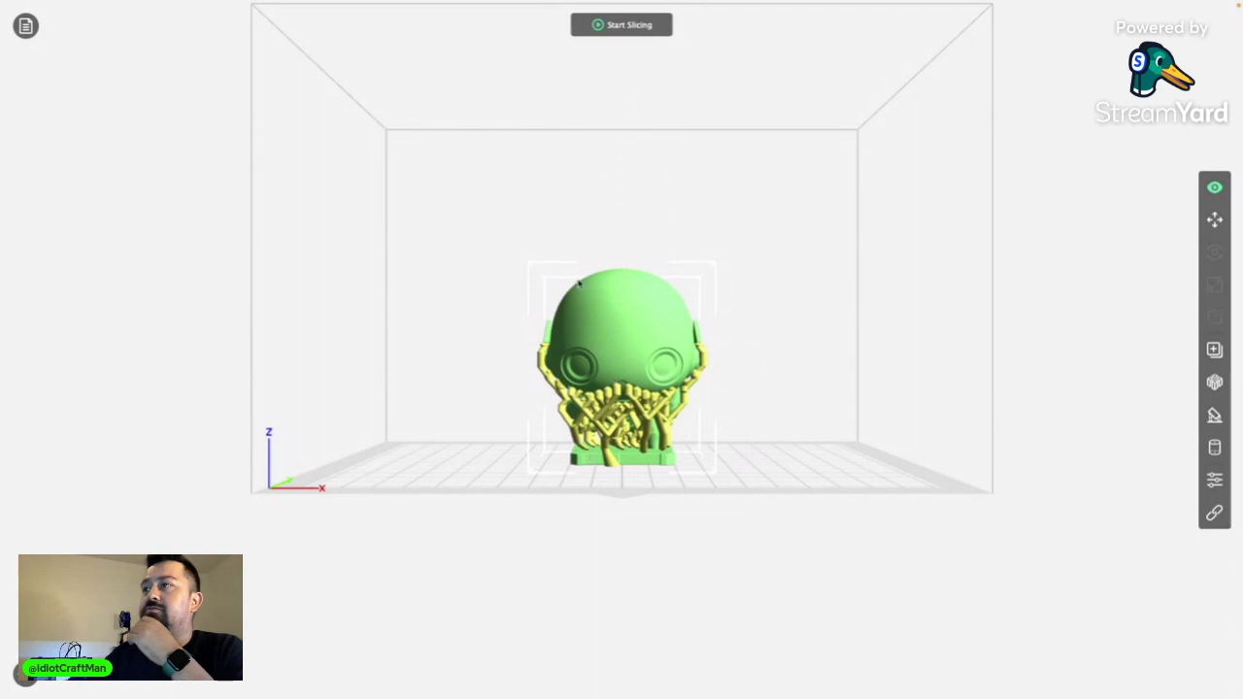
click(611, 36)
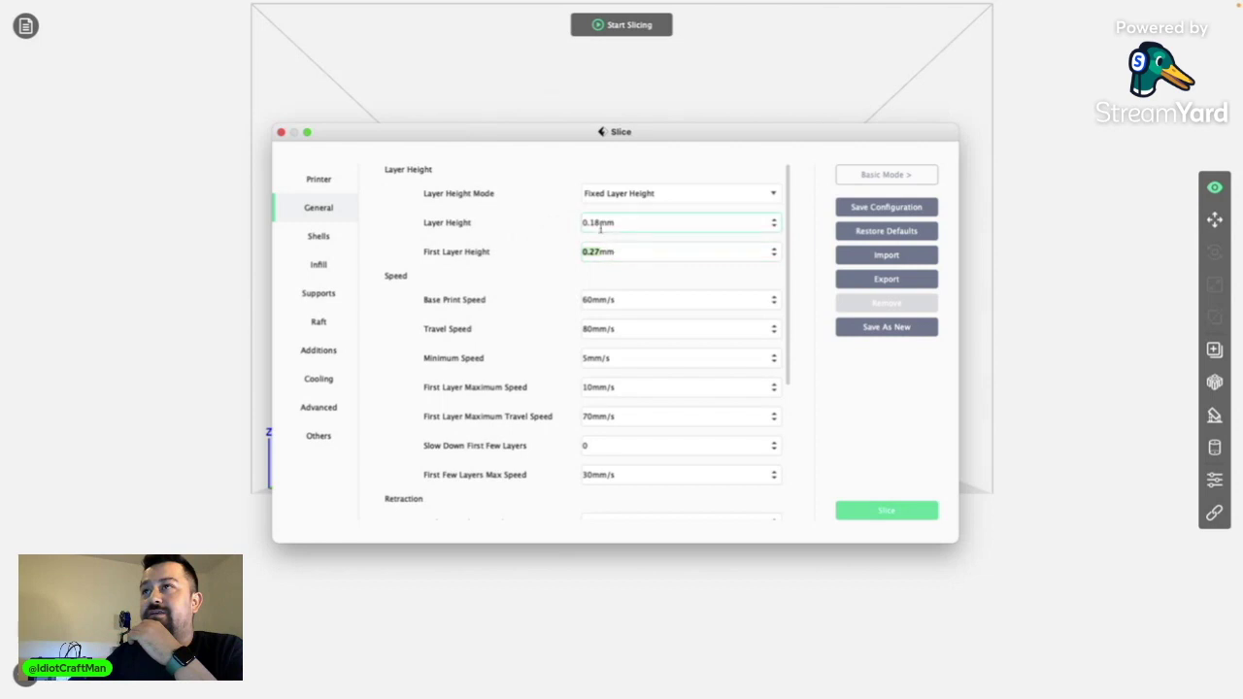
Step: Change Fill Density on the Infill tab from 15% to 20%
click(317, 266)
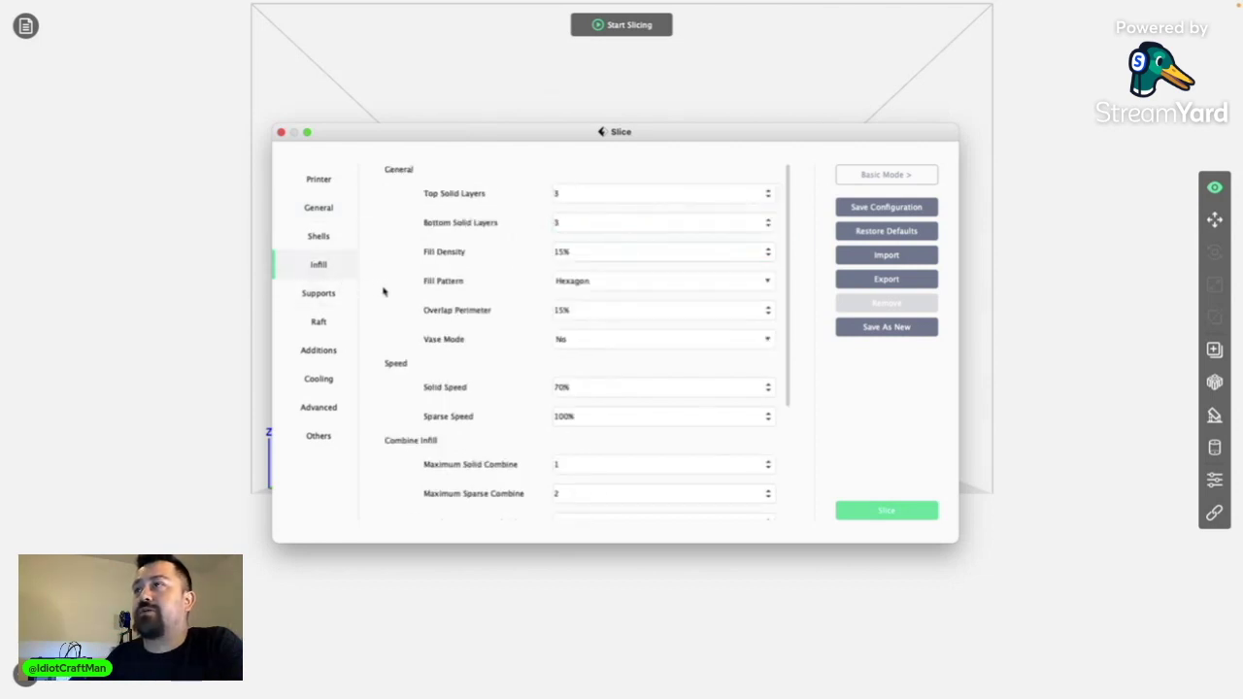
click(561, 252)
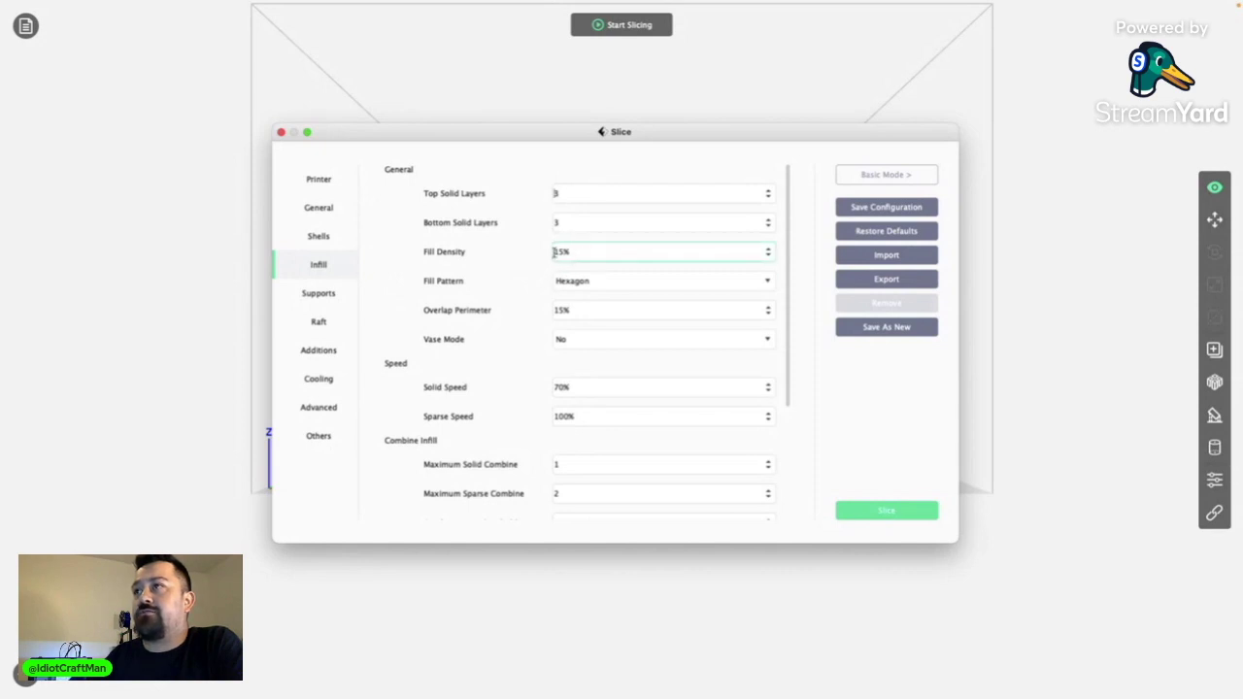
click(748, 282)
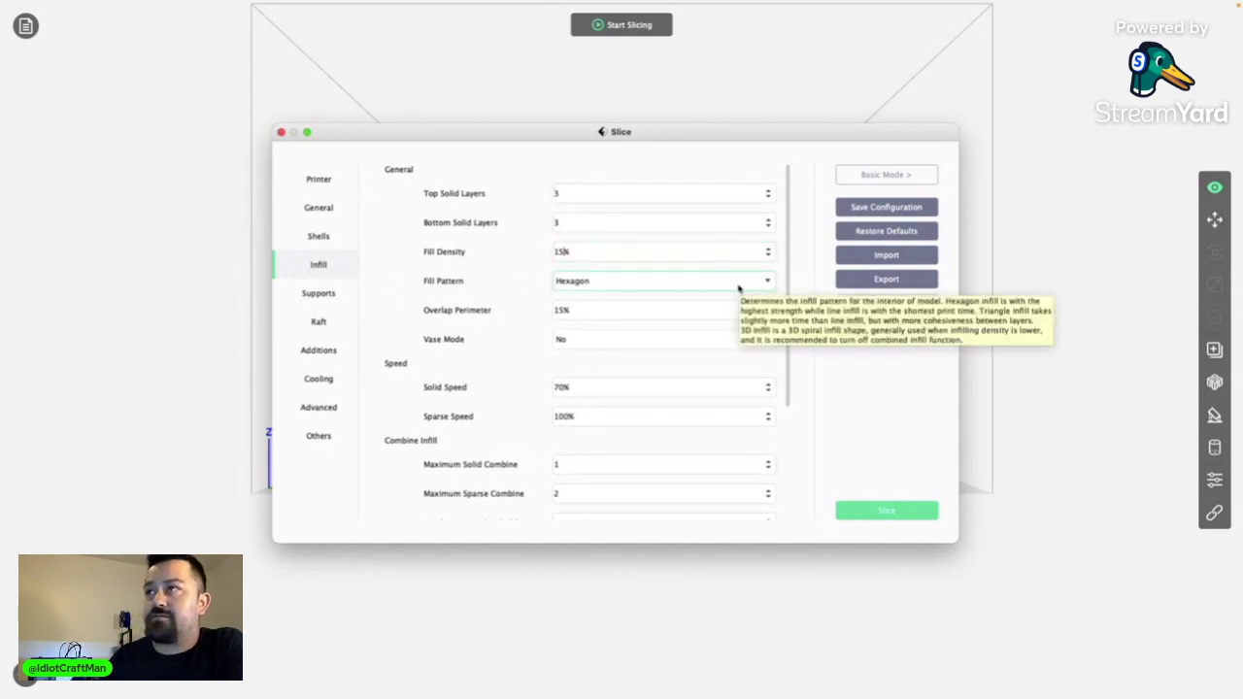
key(BackSpace)
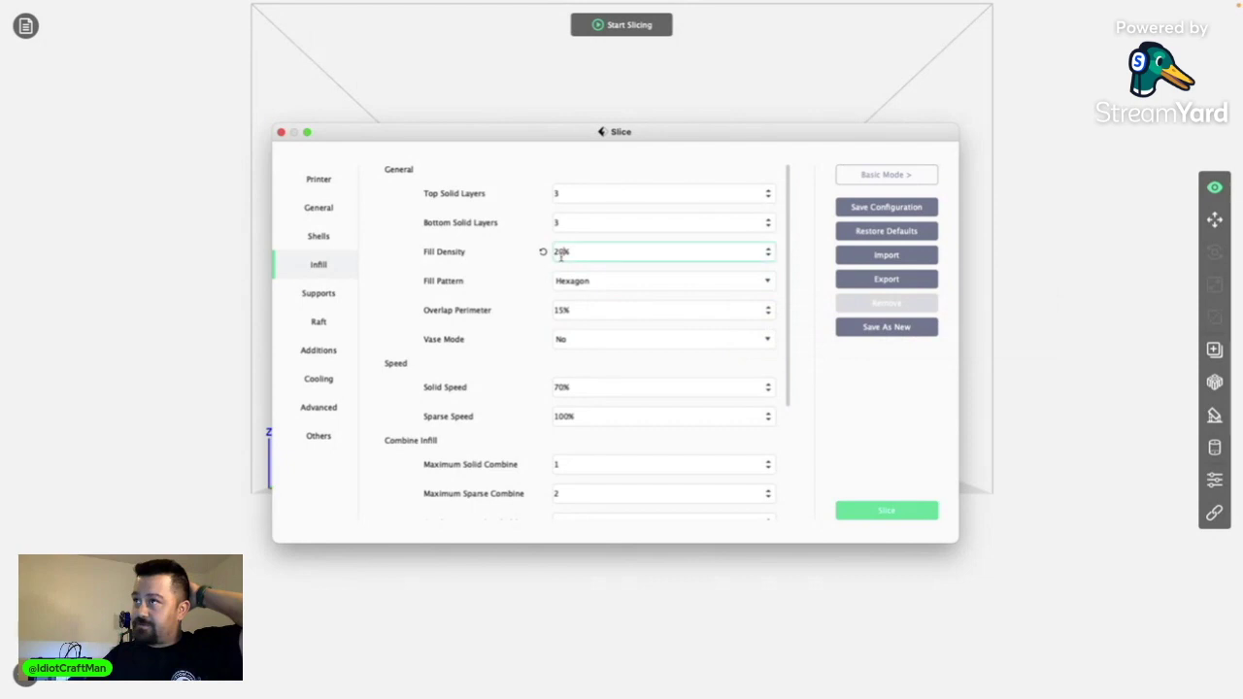
scroll(631, 330, down, 4)
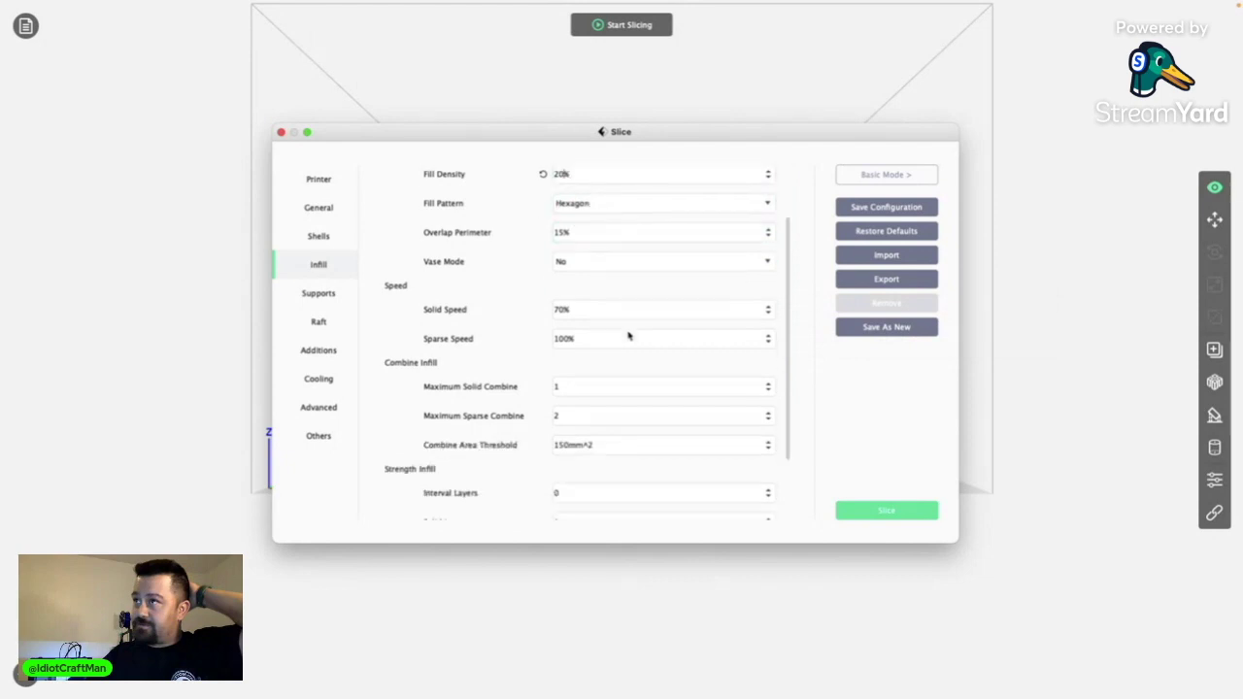
scroll(628, 335, down, 1)
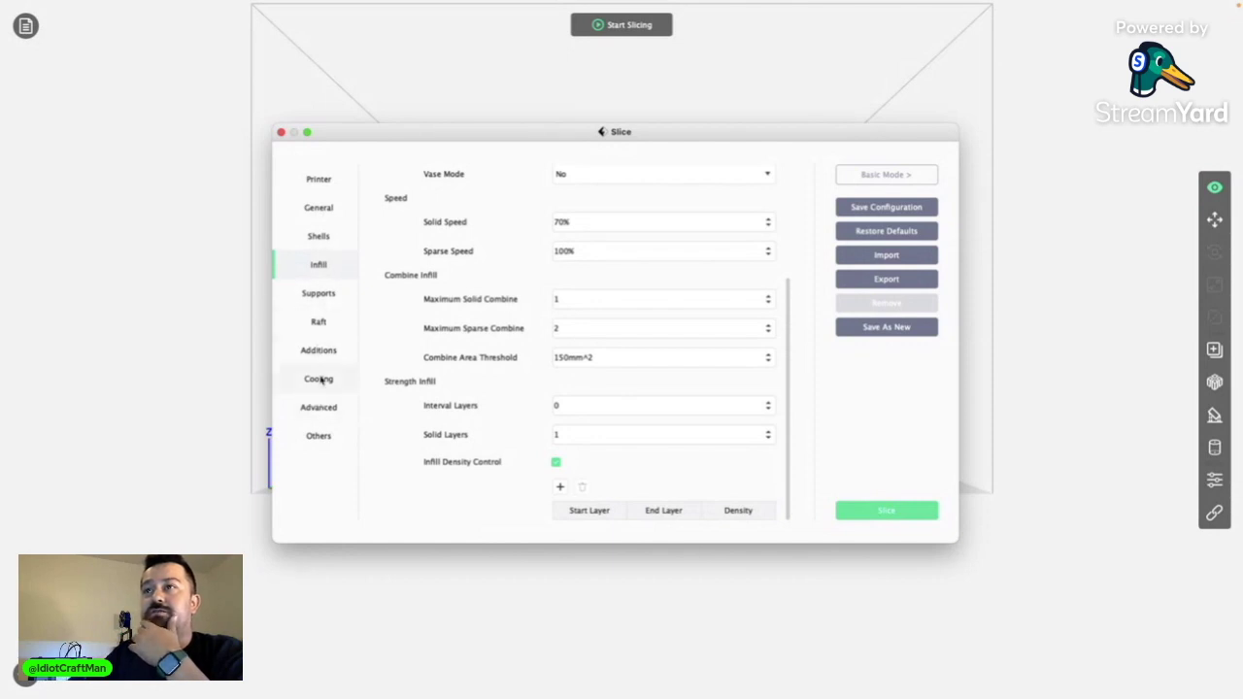
Step: Set Supports Type to Treelike in the slice settings and start slicing
click(321, 324)
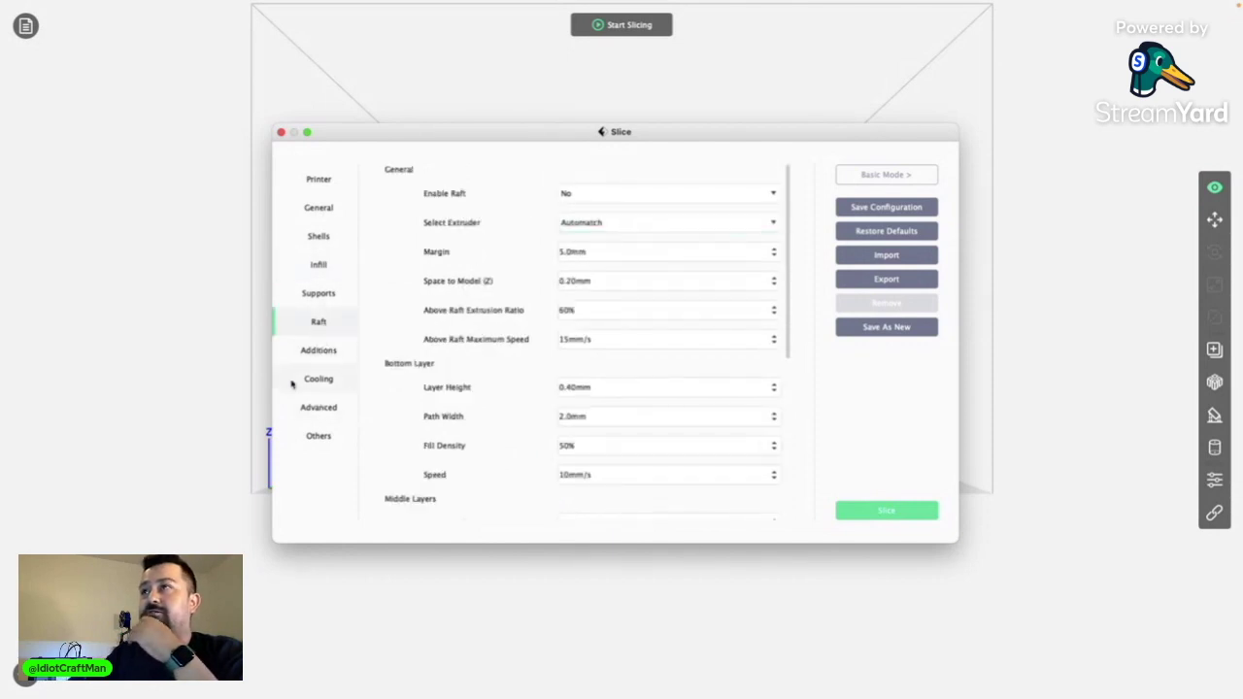
click(325, 303)
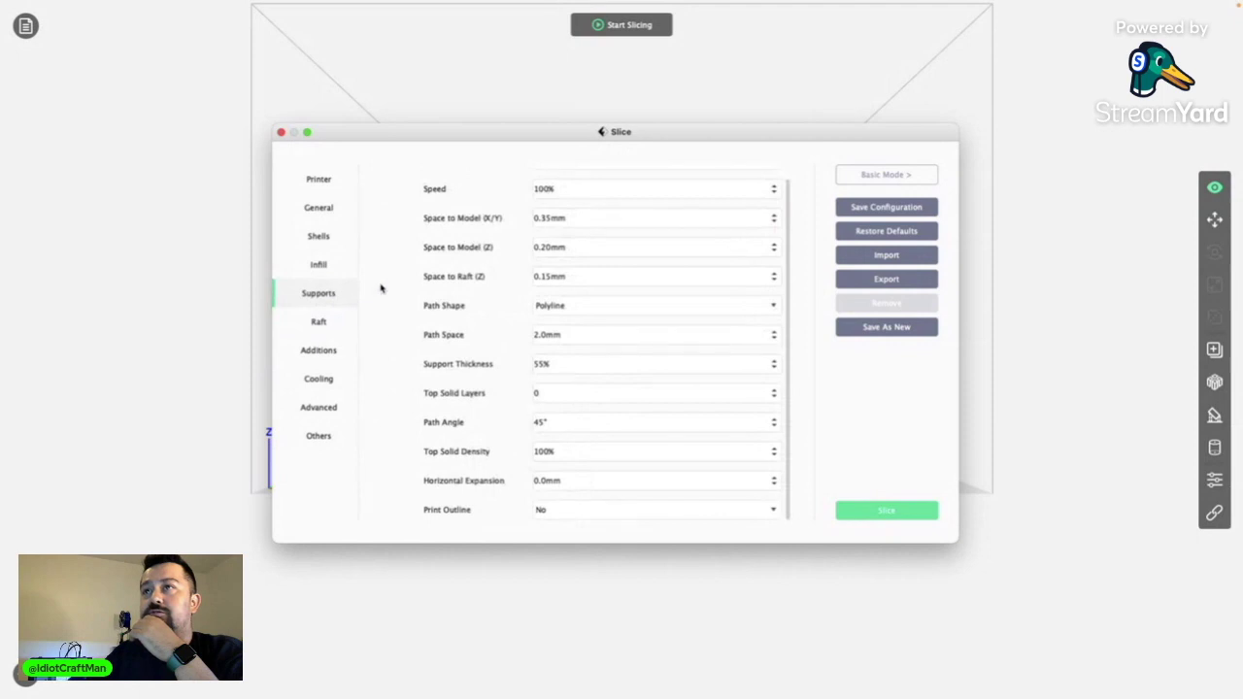
scroll(708, 312, up, 1)
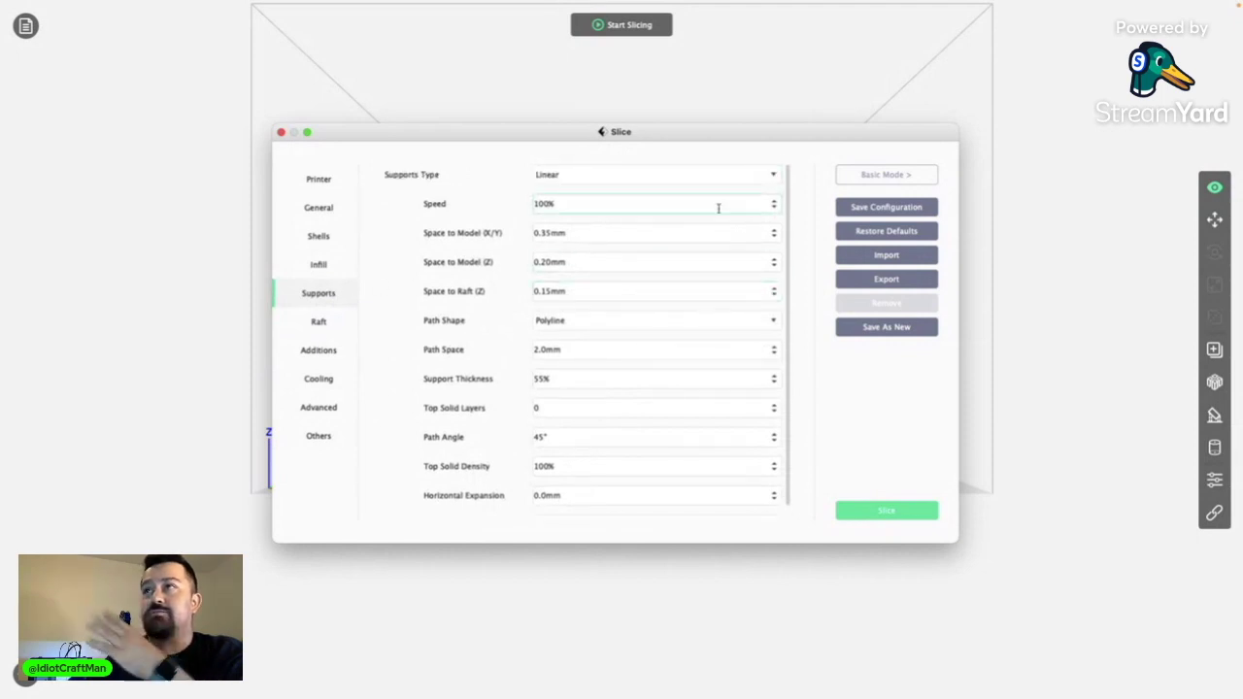
click(713, 176)
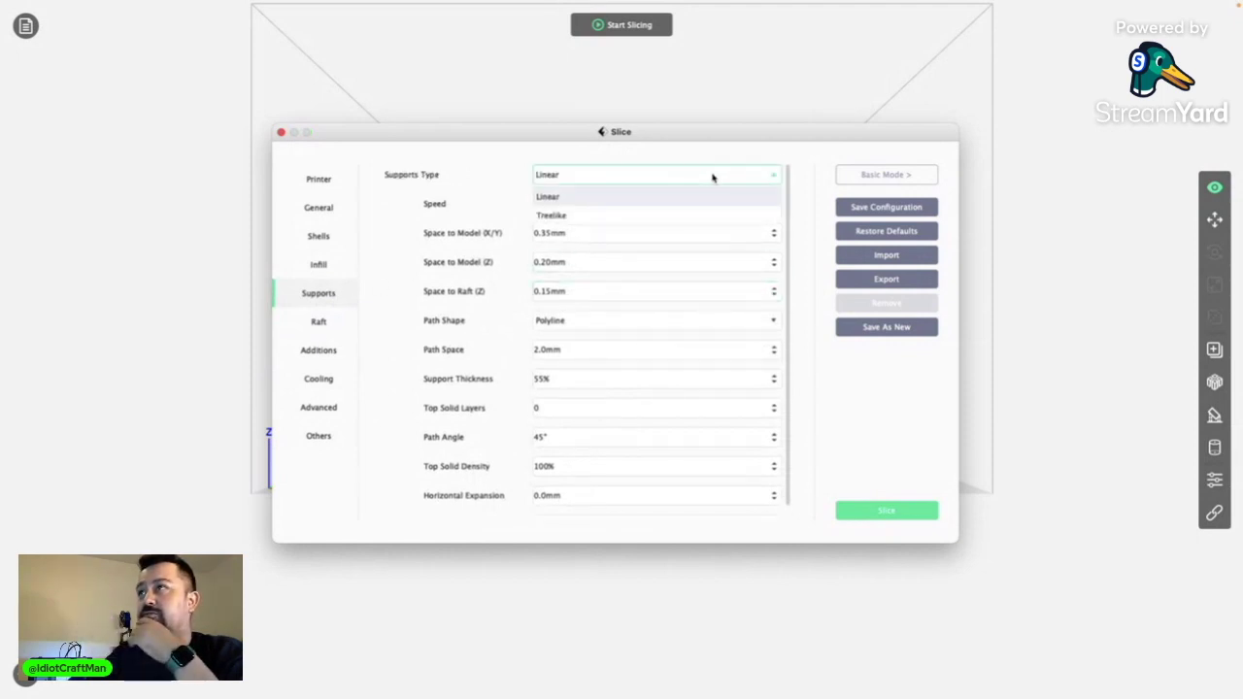
click(549, 214)
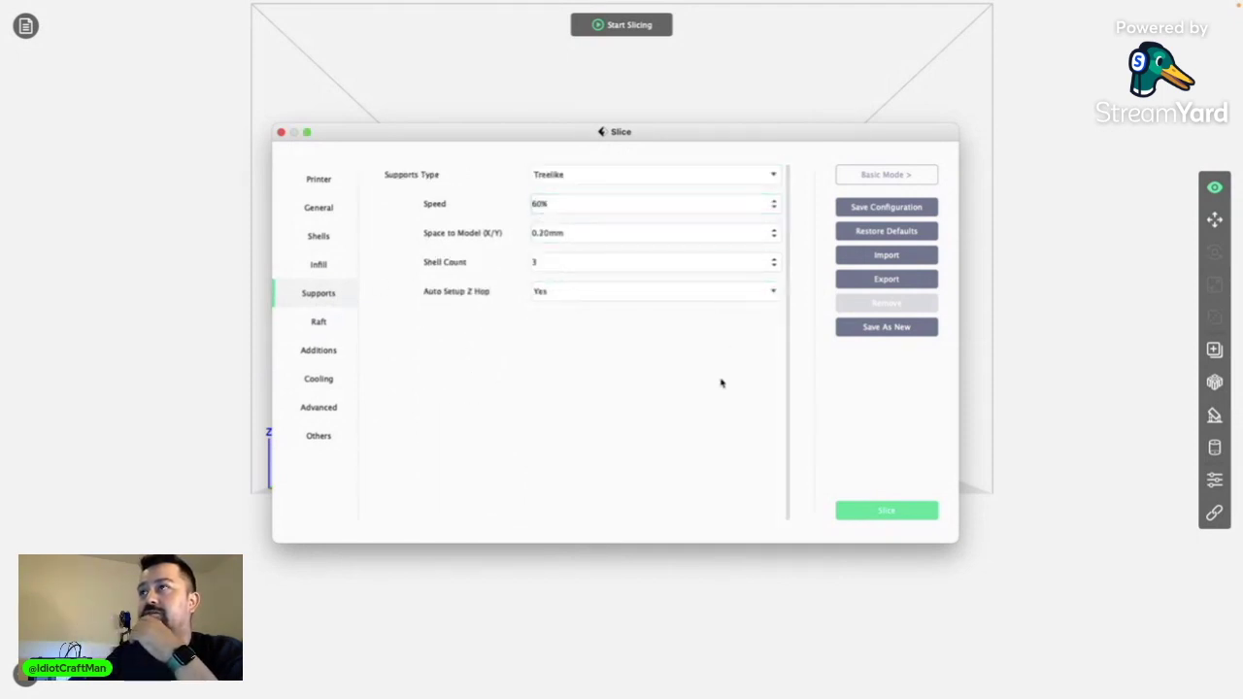
click(881, 512)
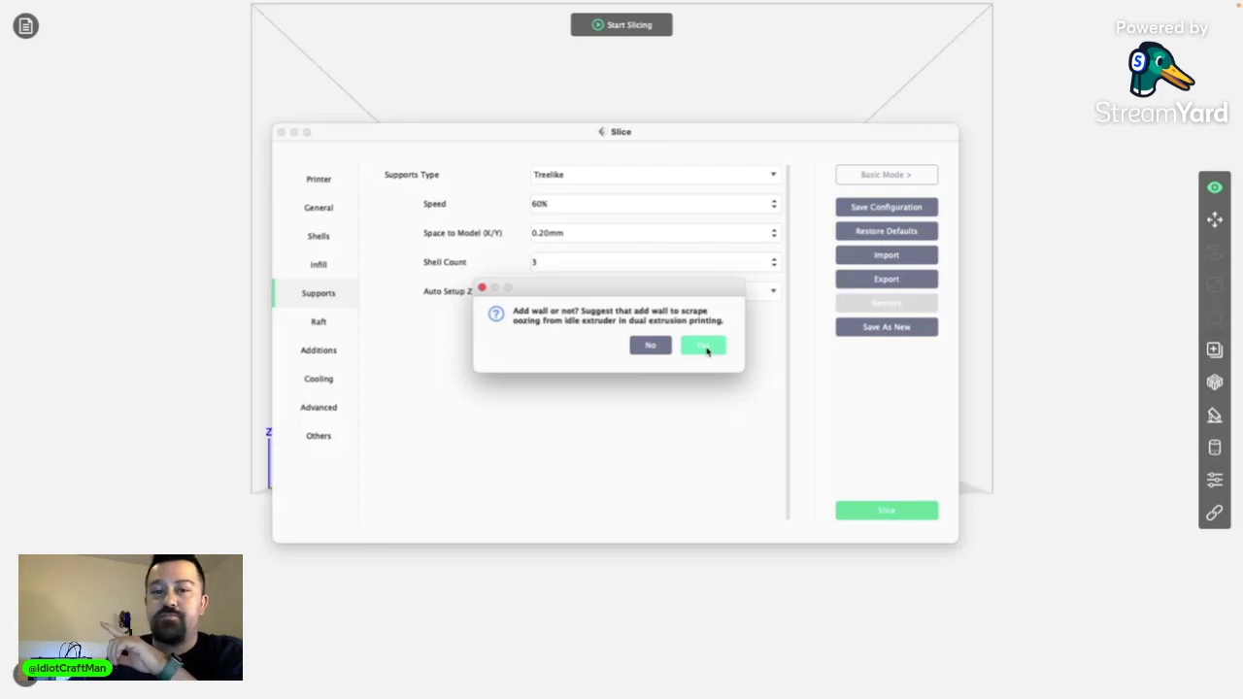
Step: Accept the ooze-scraping wall and preview the sliced 420-layer PlaKit_TheFlash_HIGH.x3g
click(706, 348)
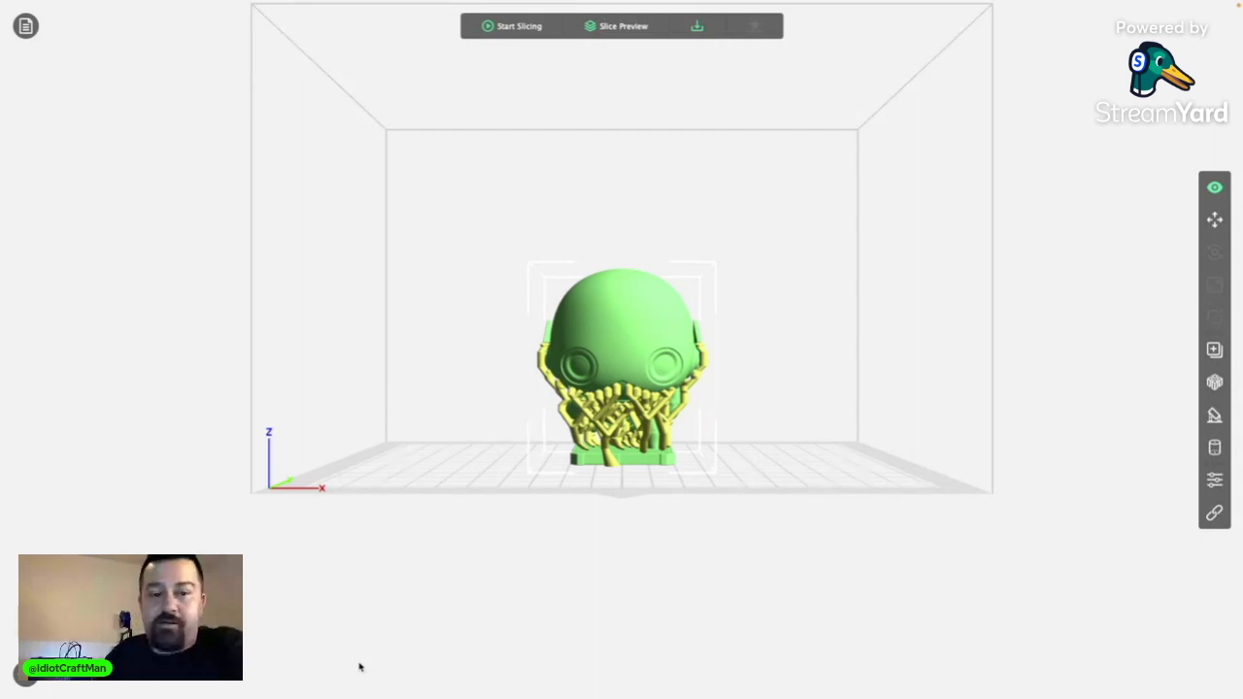
click(617, 27)
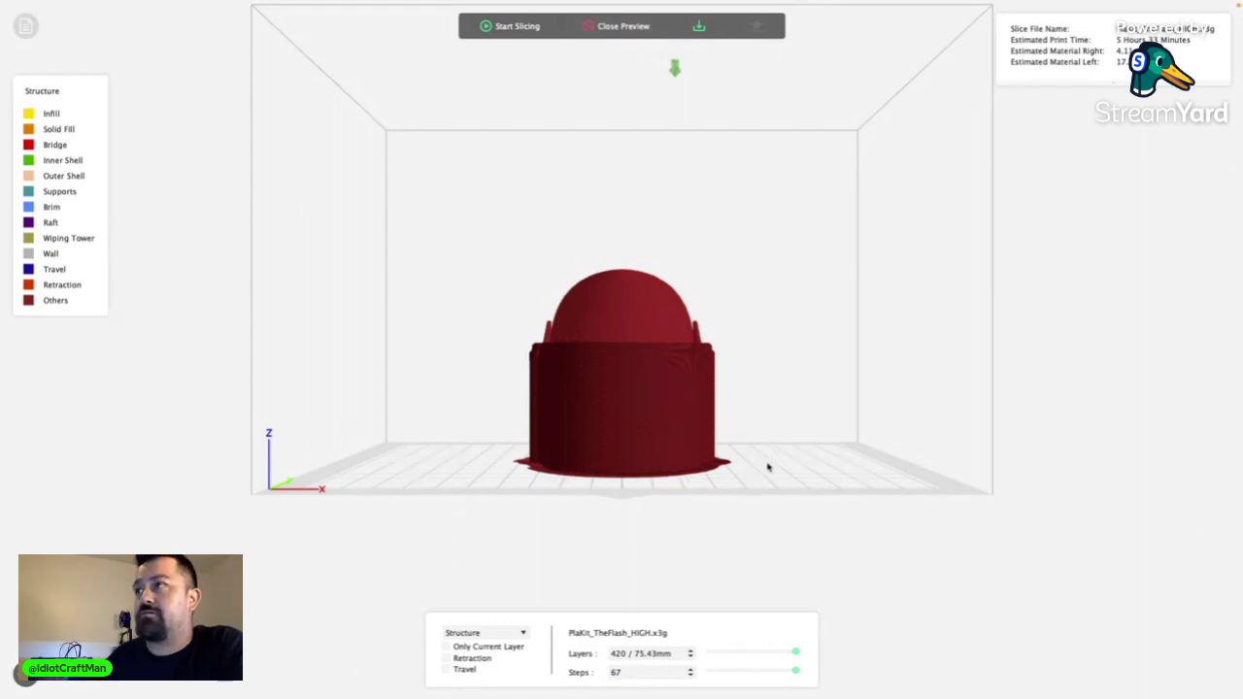
Step: Pan the sliced figurine and drag the Layers slider to inspect all 420 layers
right_drag(612, 269, 599, 305)
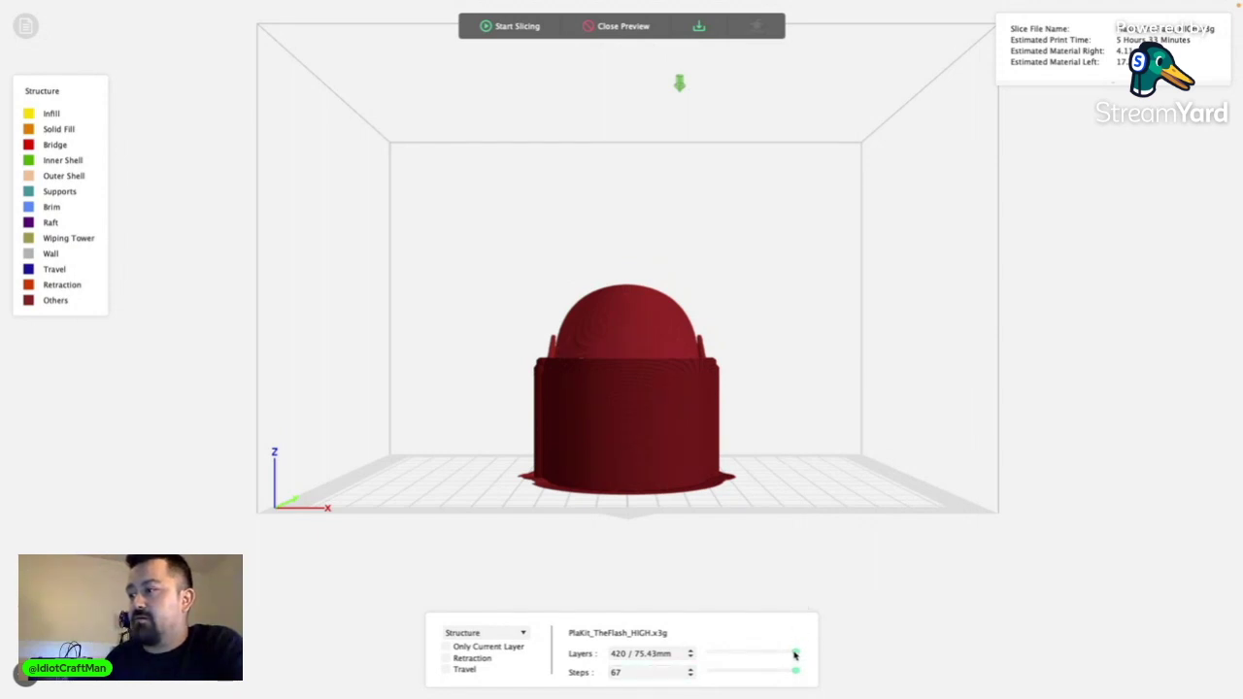
mouse_move(787, 655)
mouse_down()
mouse_move(705, 654)
mouse_move(865, 658)
mouse_up()
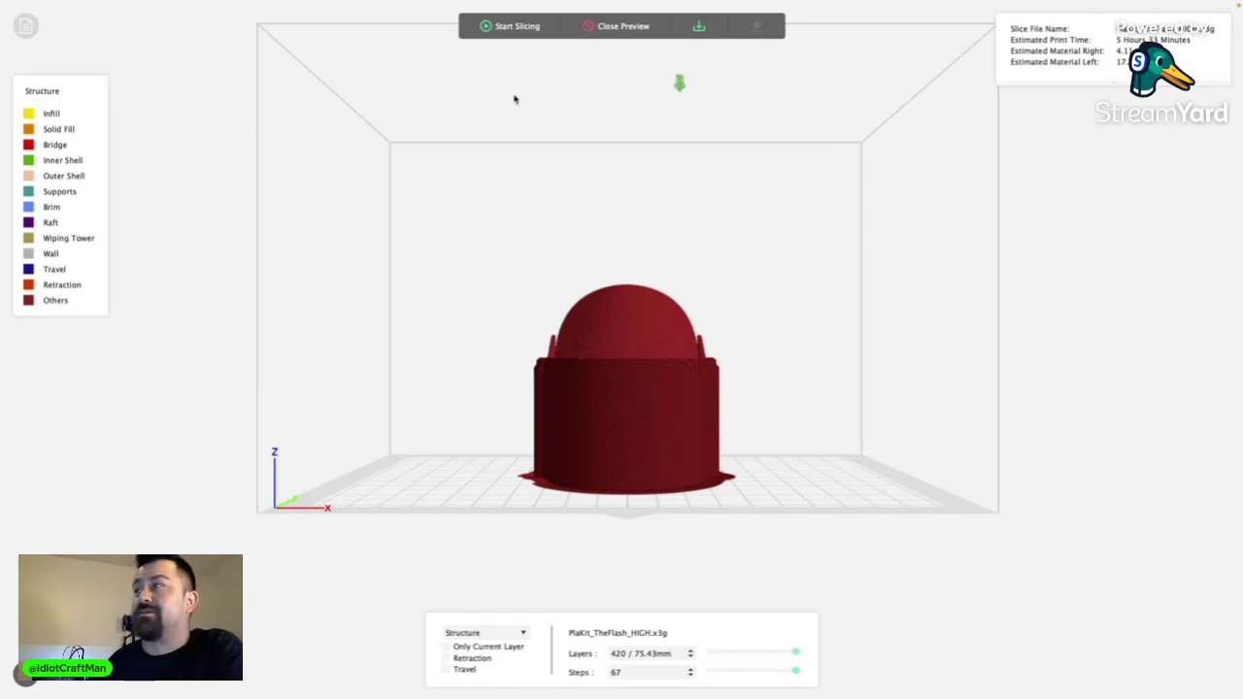
Step: Save the sliced PlaKit_TheFlash_HIGH file to the memory card drive
click(701, 34)
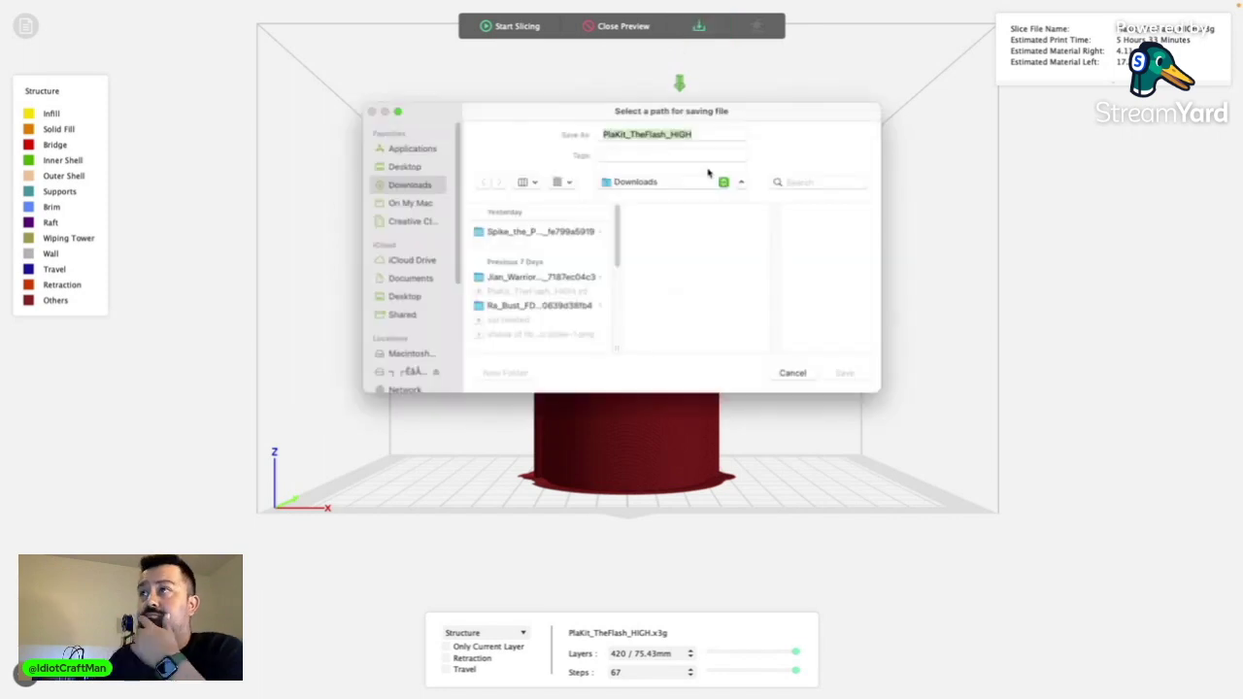
click(412, 373)
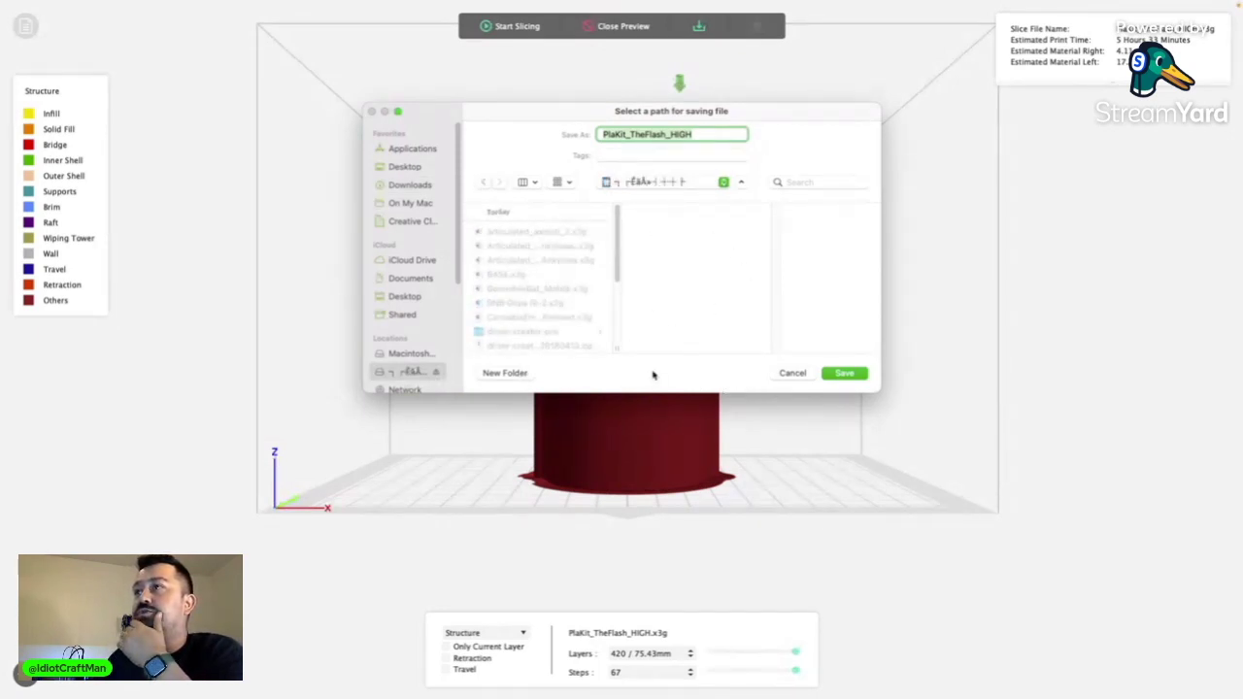
click(844, 374)
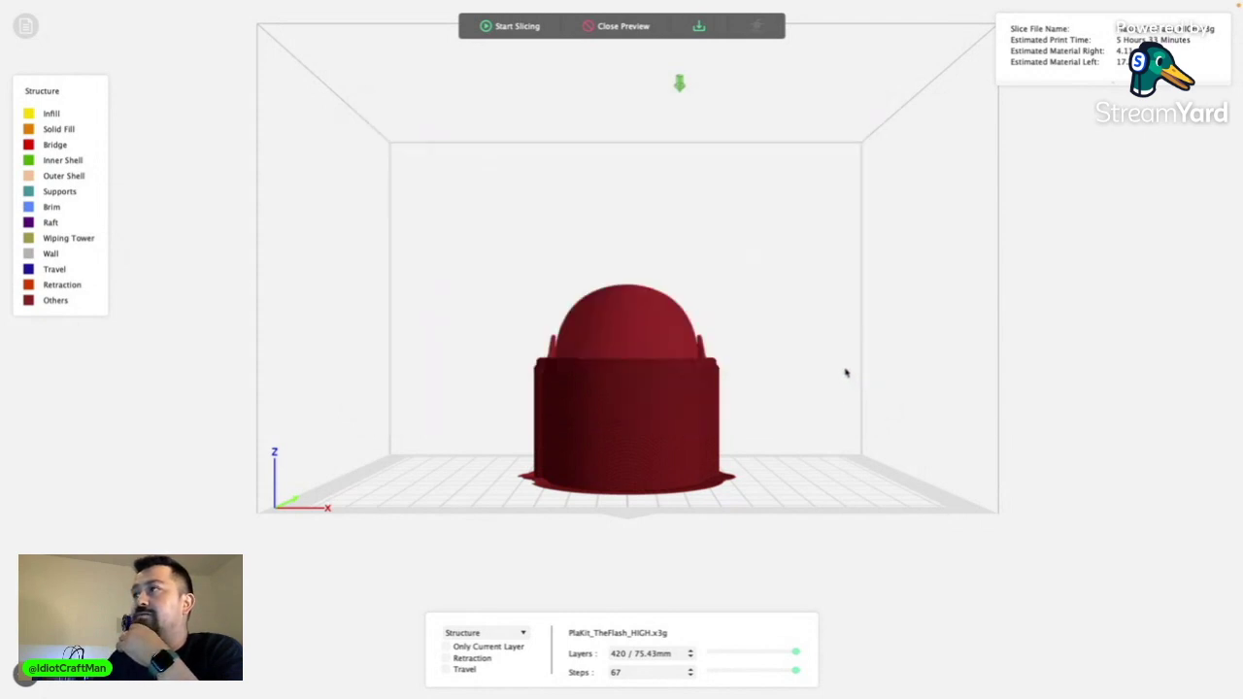